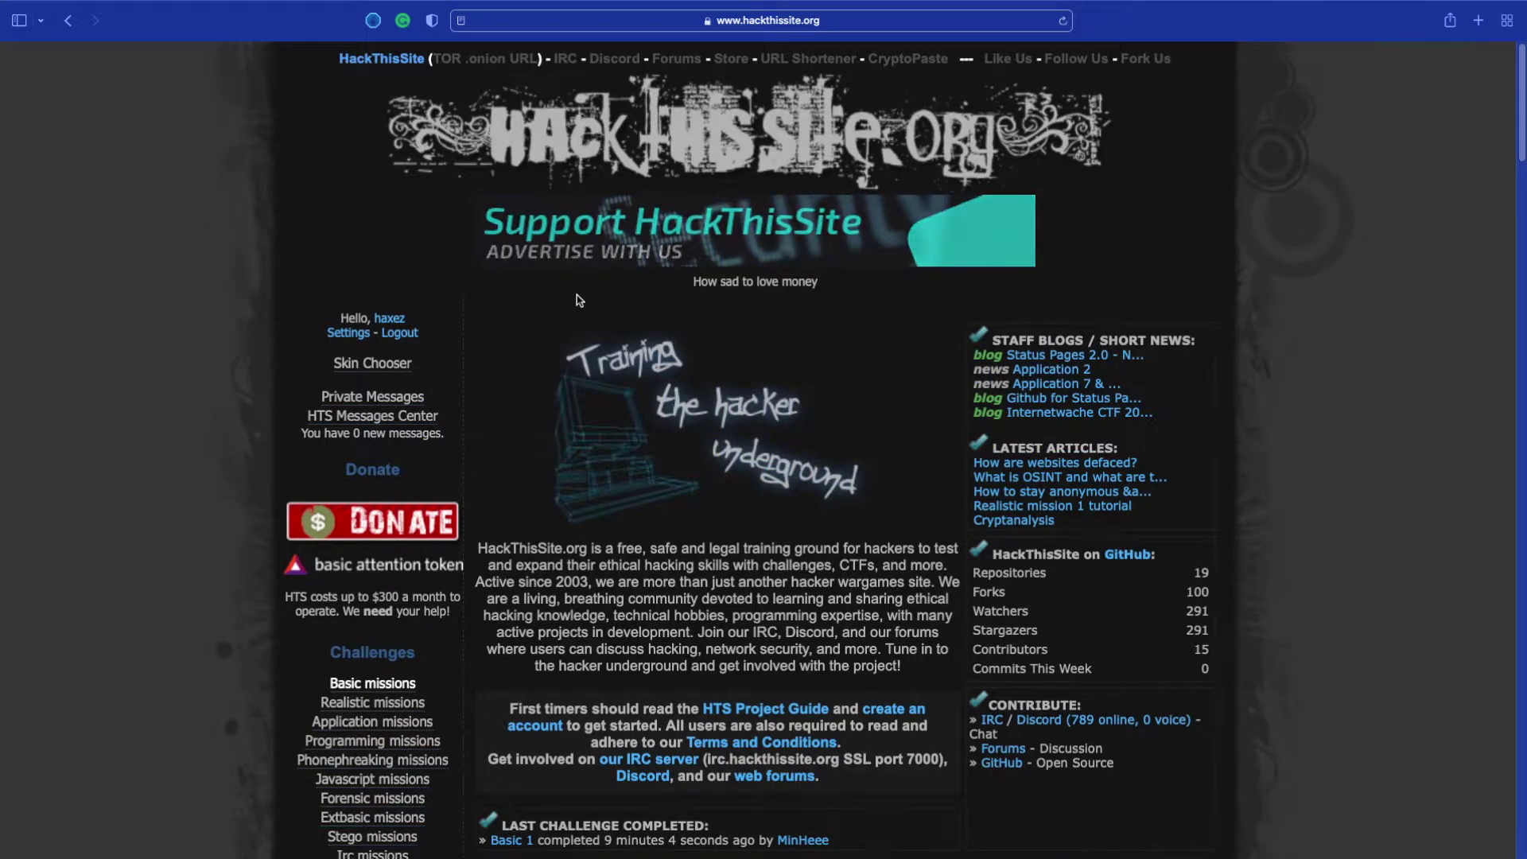
- Open the "Peace Poetry: HACKED" challenge from the realistic missions, go to its linked website and reload it
left_click(392, 705)
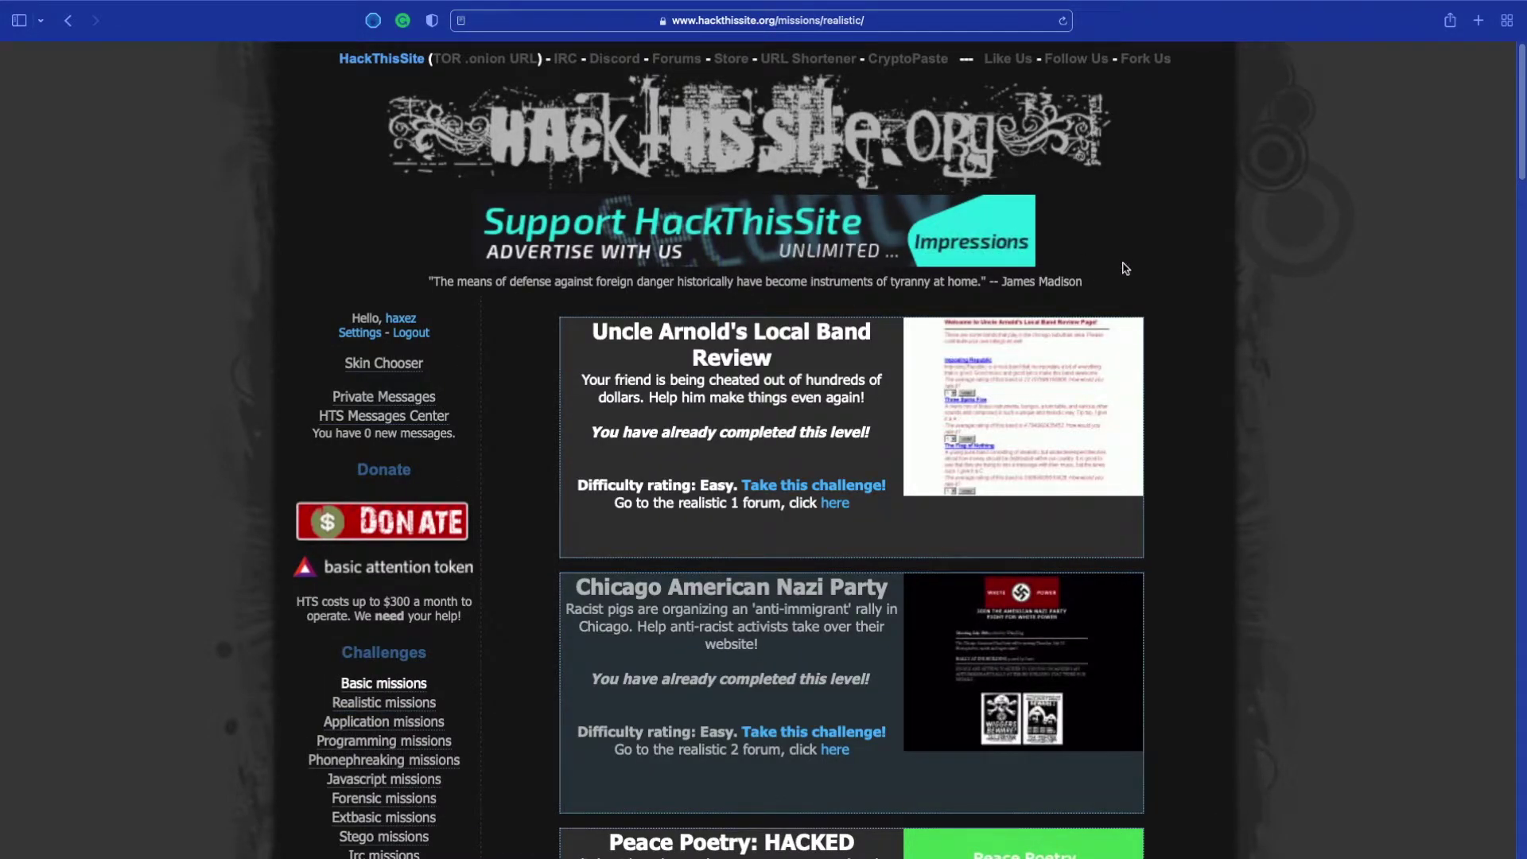
scroll(1132, 275, "down", 5)
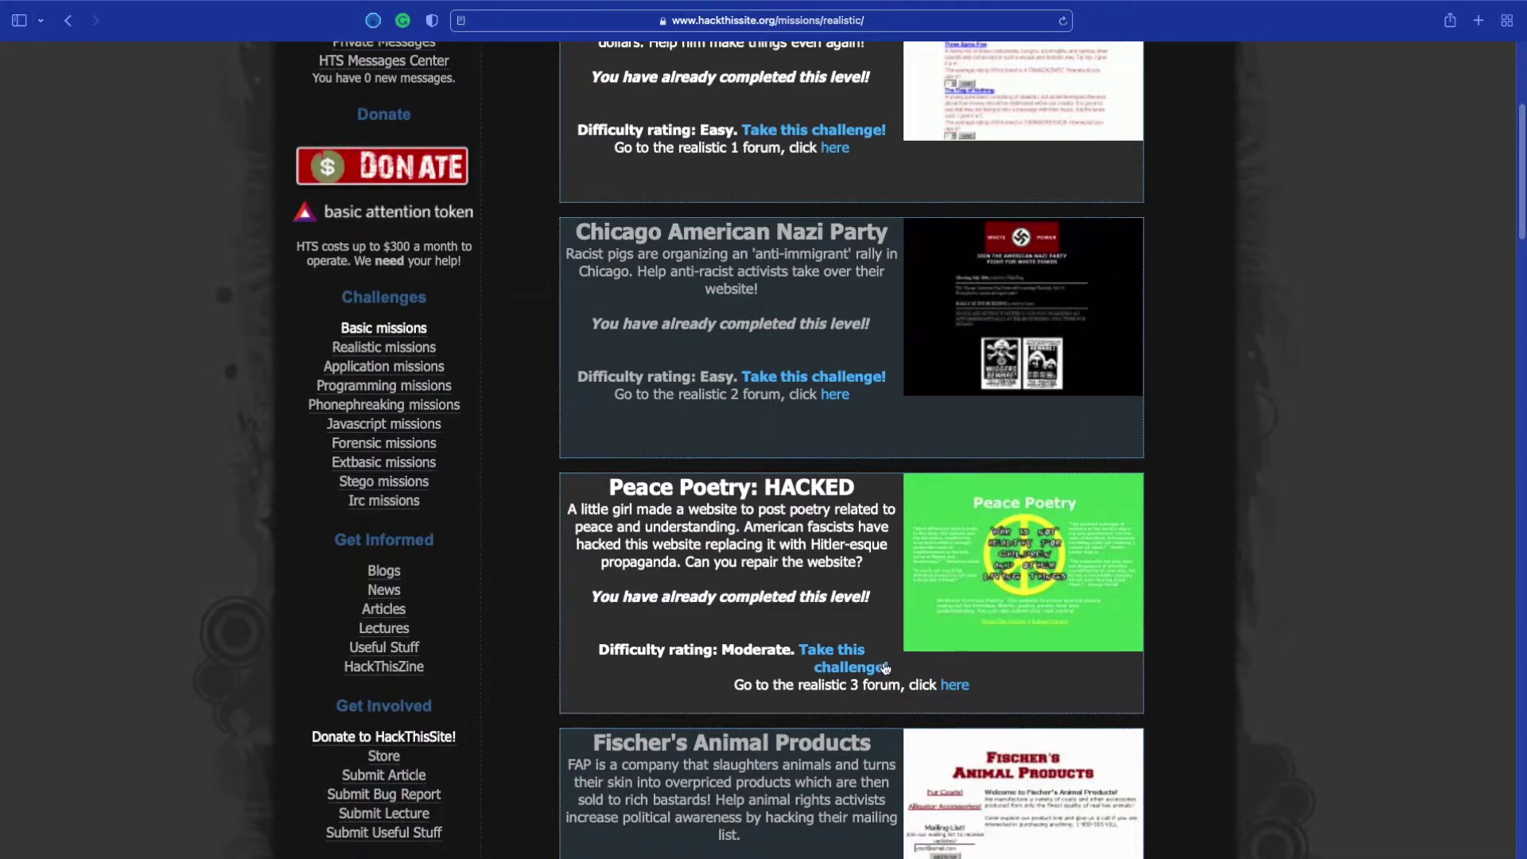
left_click(845, 665)
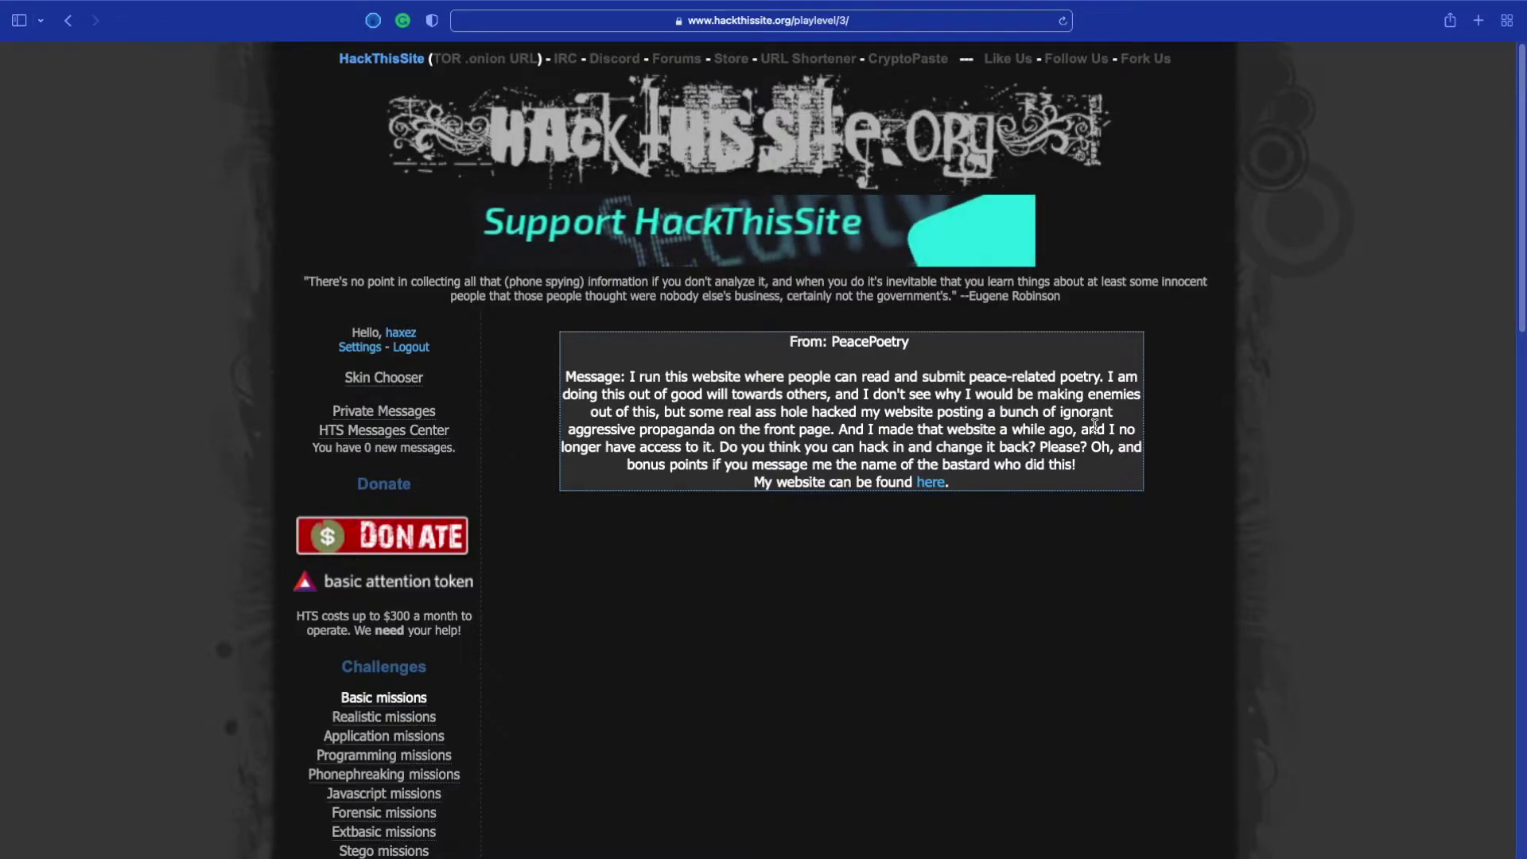
left_click(930, 483)
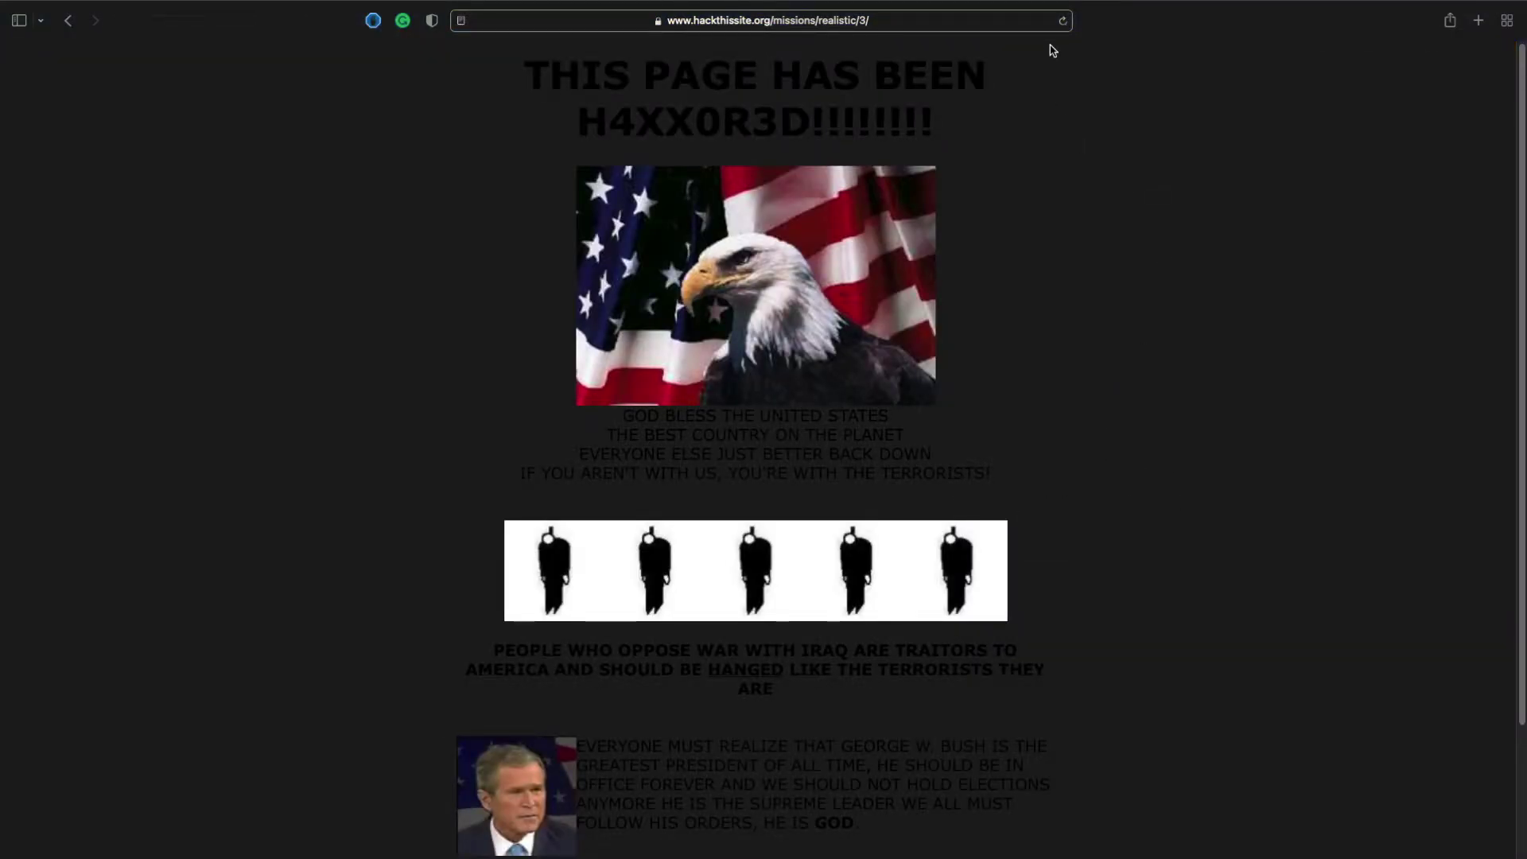
left_click(1061, 21)
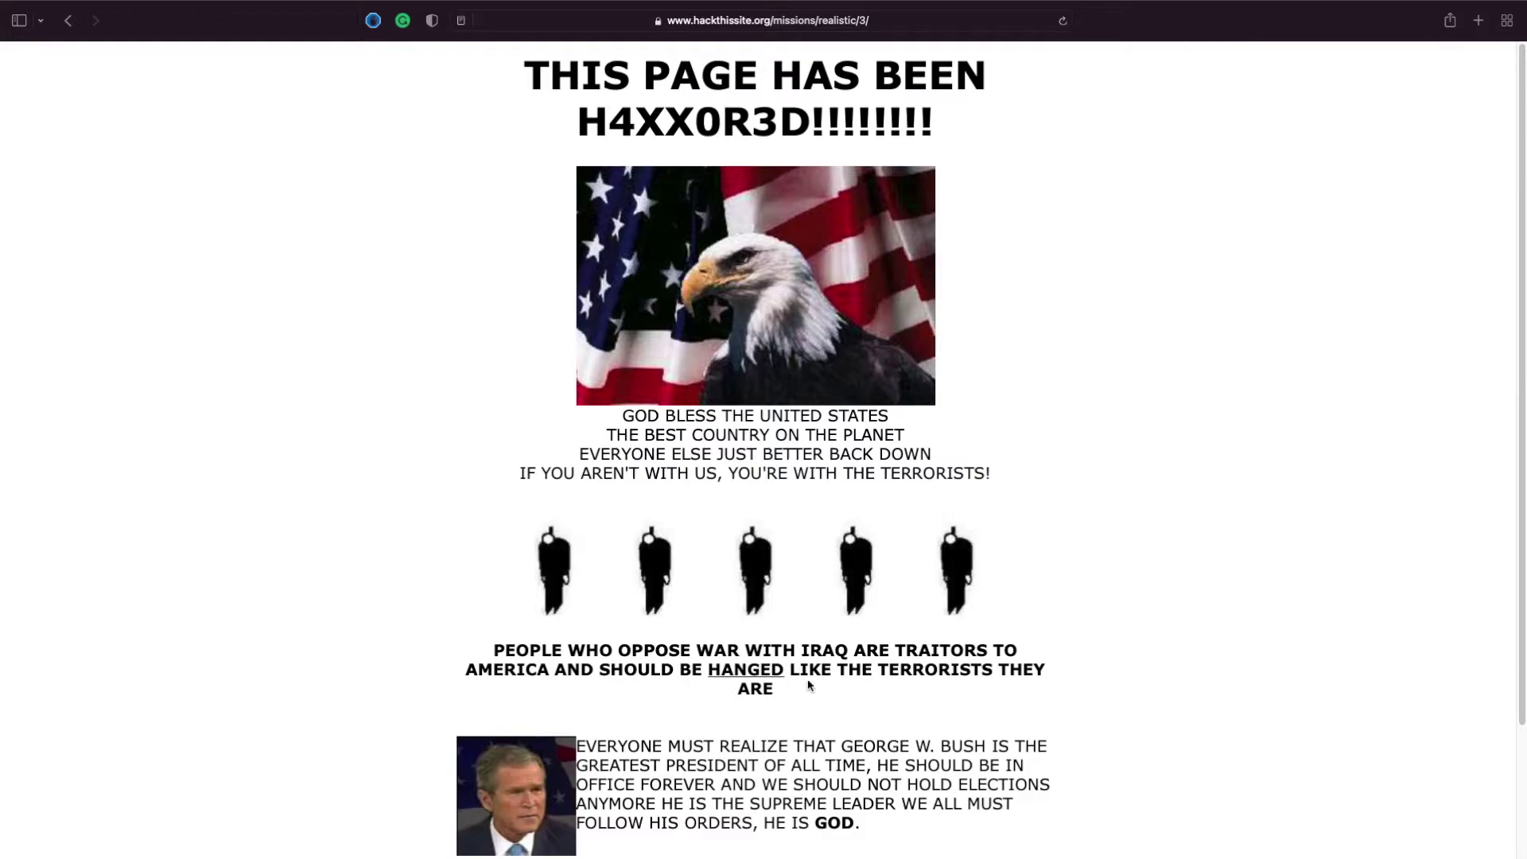
- Examine the defaced page from its headline to the footer credits, highlighting areas to look for hidden text
scroll(457, 426, "down", 2)
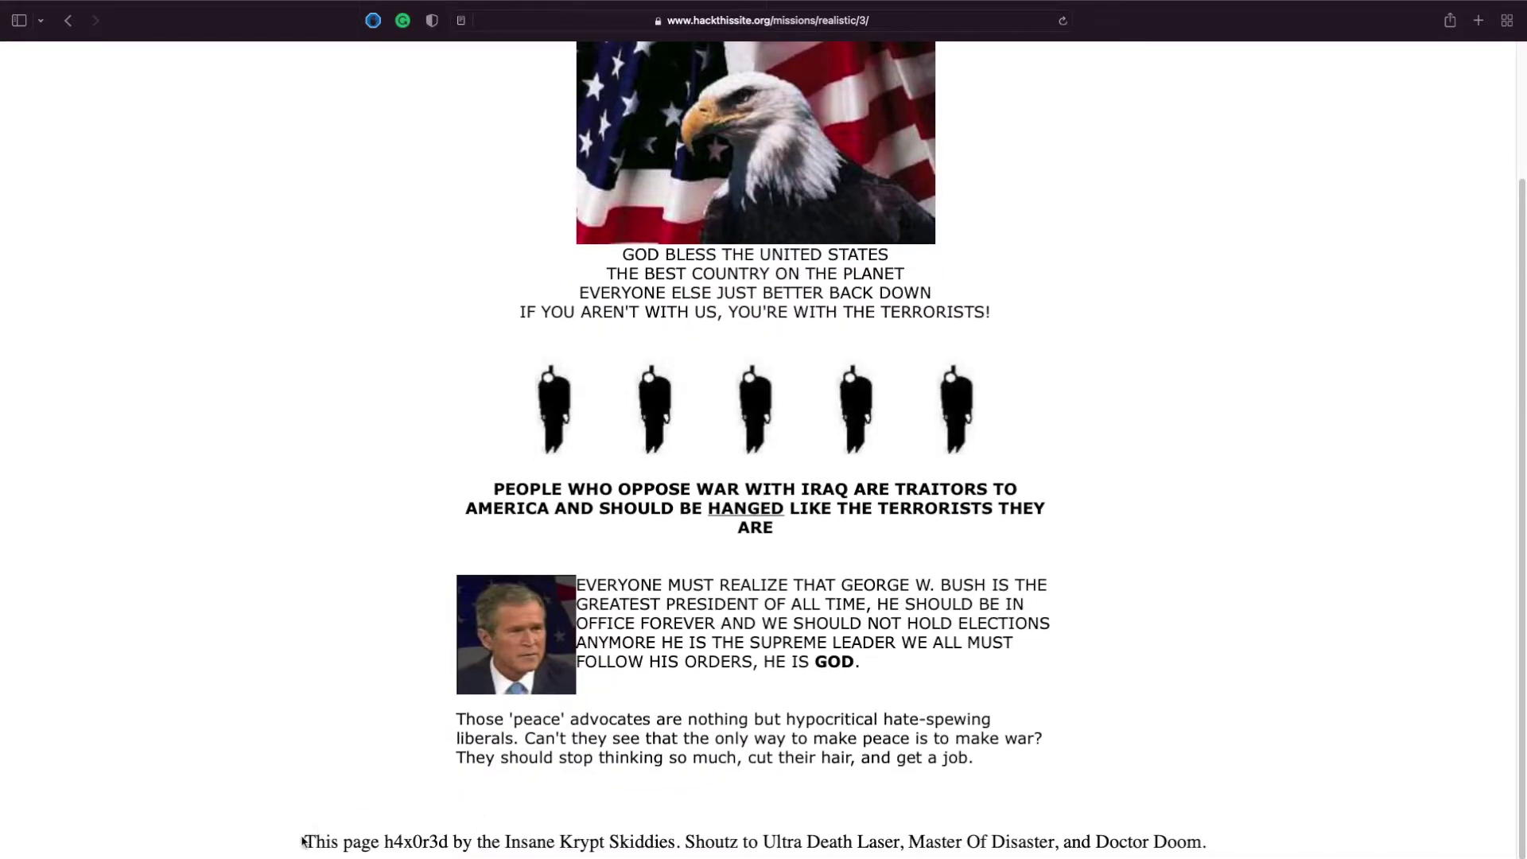
left_click_drag(302, 837, 463, 828)
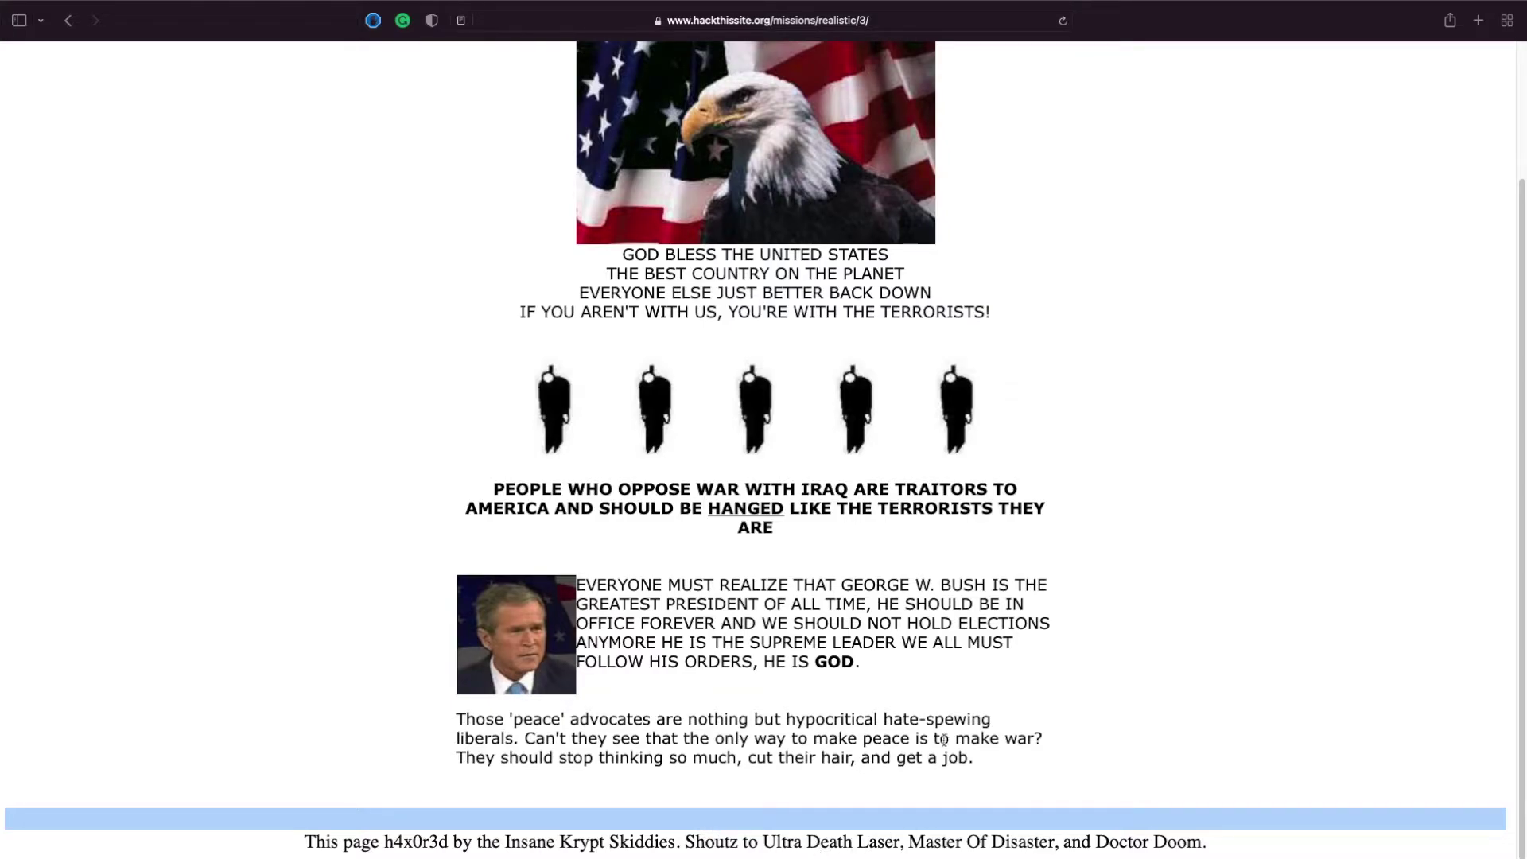
left_click(896, 491)
scroll(690, 478, "up", 3)
left_click_drag(409, 113, 1090, 445)
left_click(1133, 523)
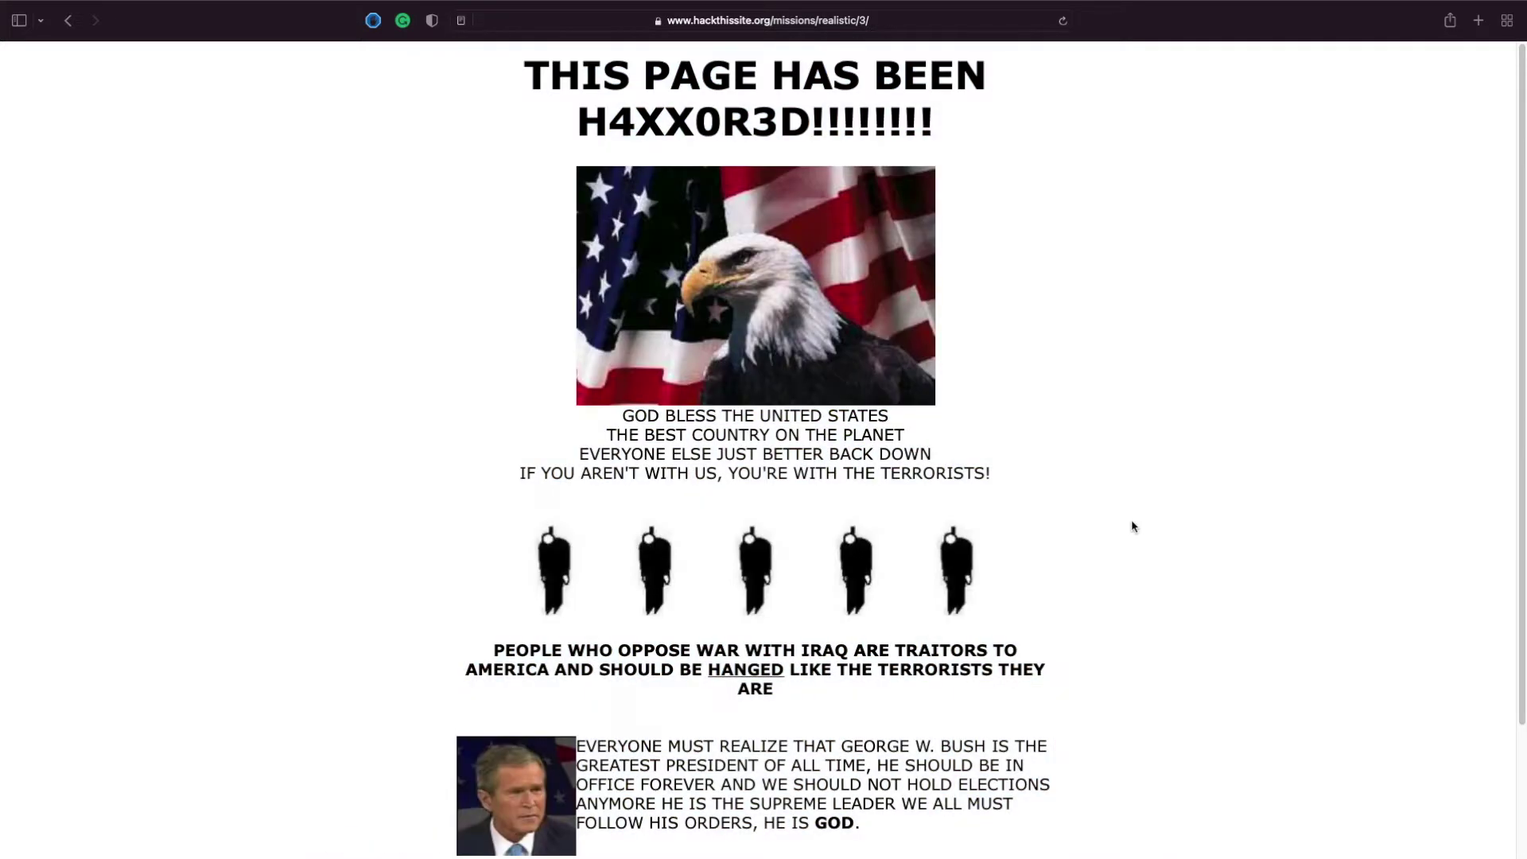
left_click_drag(1091, 612, 459, 126)
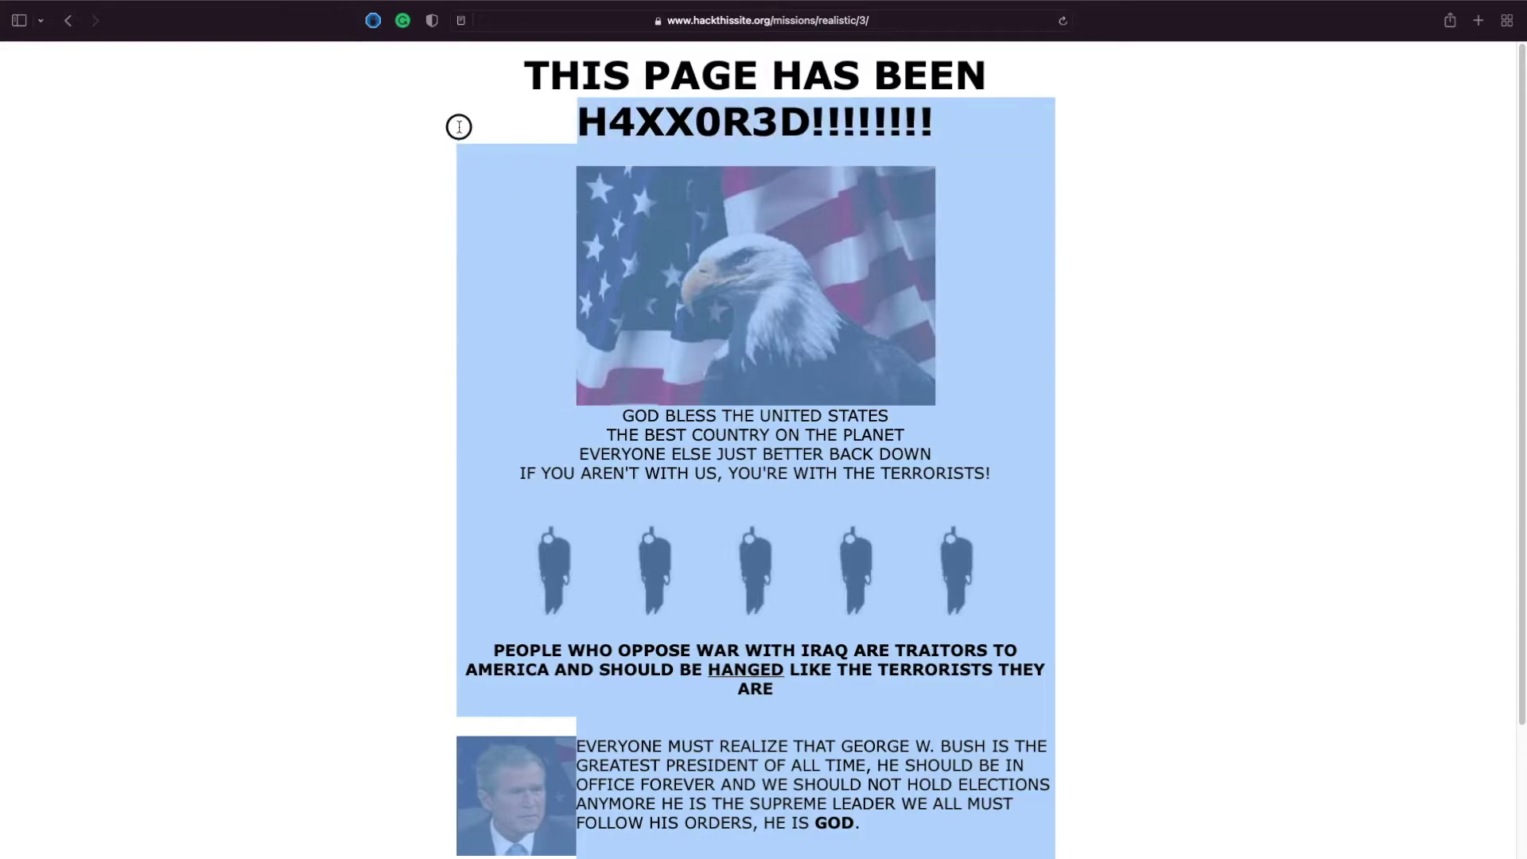
left_click(1095, 480)
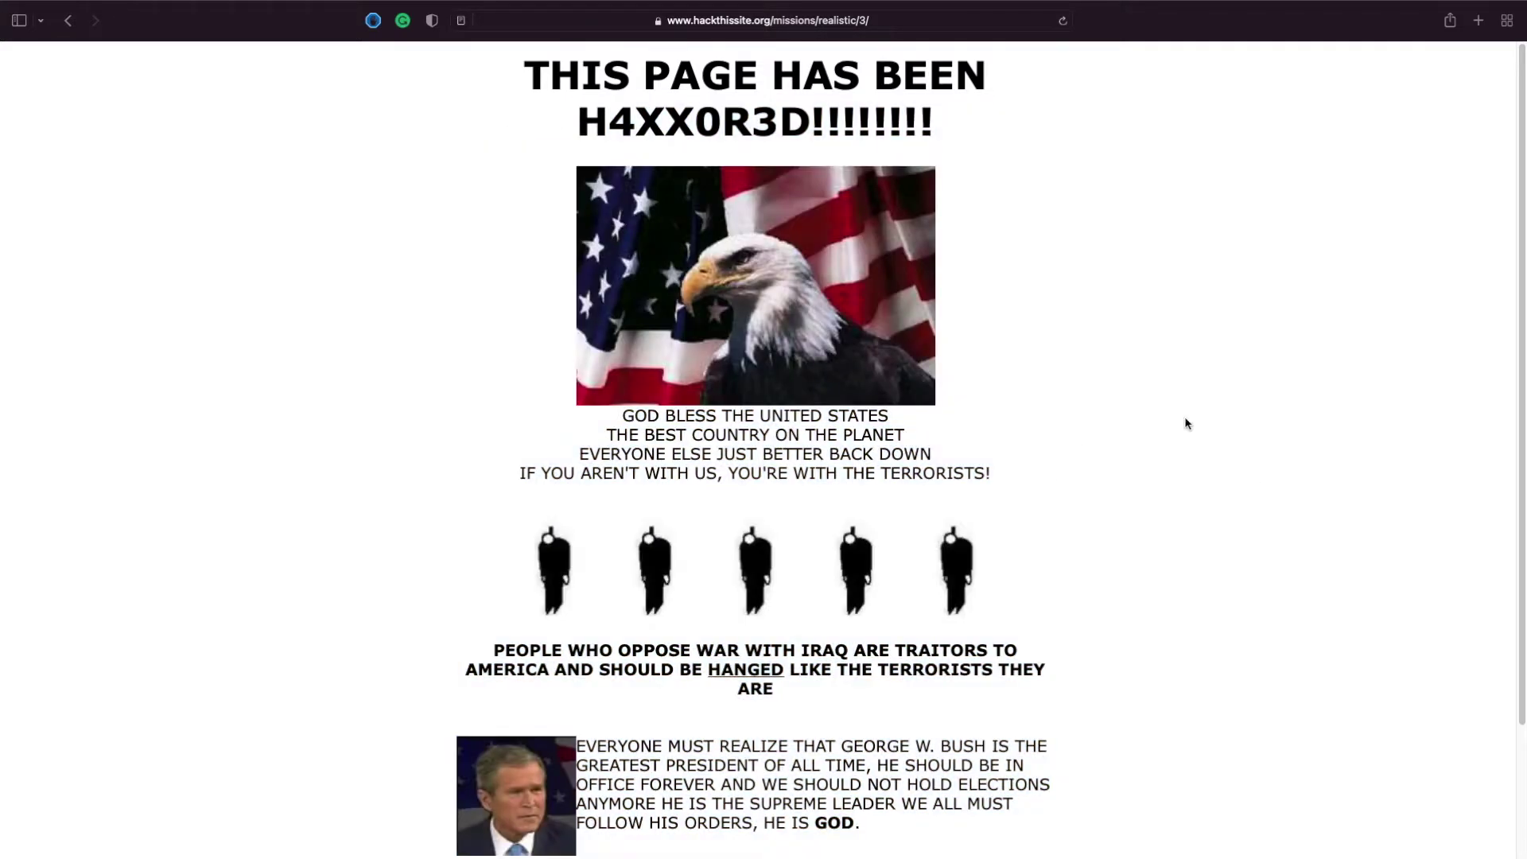
scroll(900, 447, "down", 2)
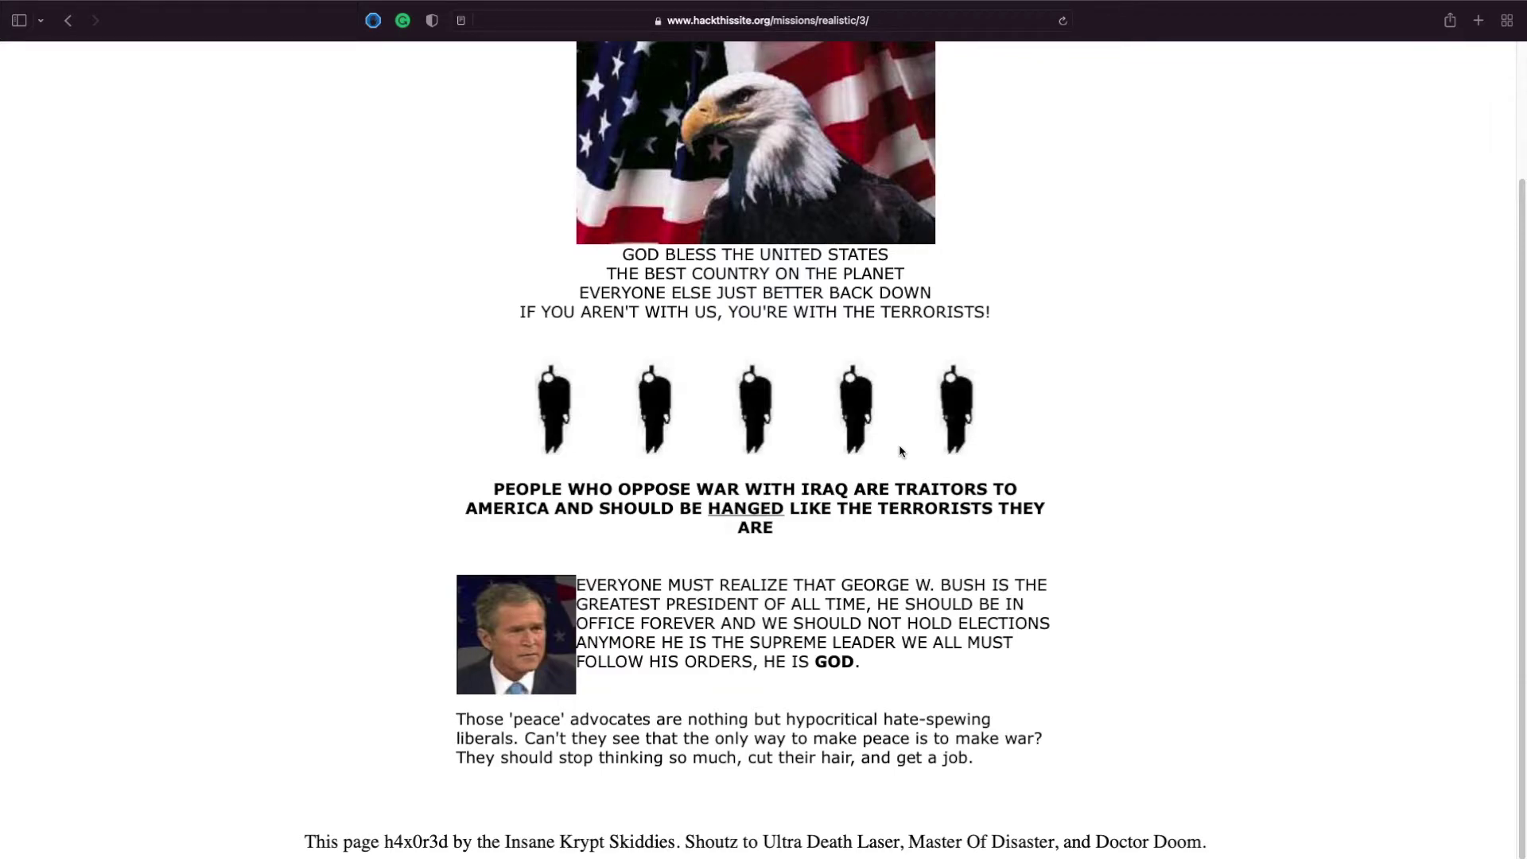
- View the defaced page's source, read the comment at its very end, and close the inspector
key("alt+super+u")
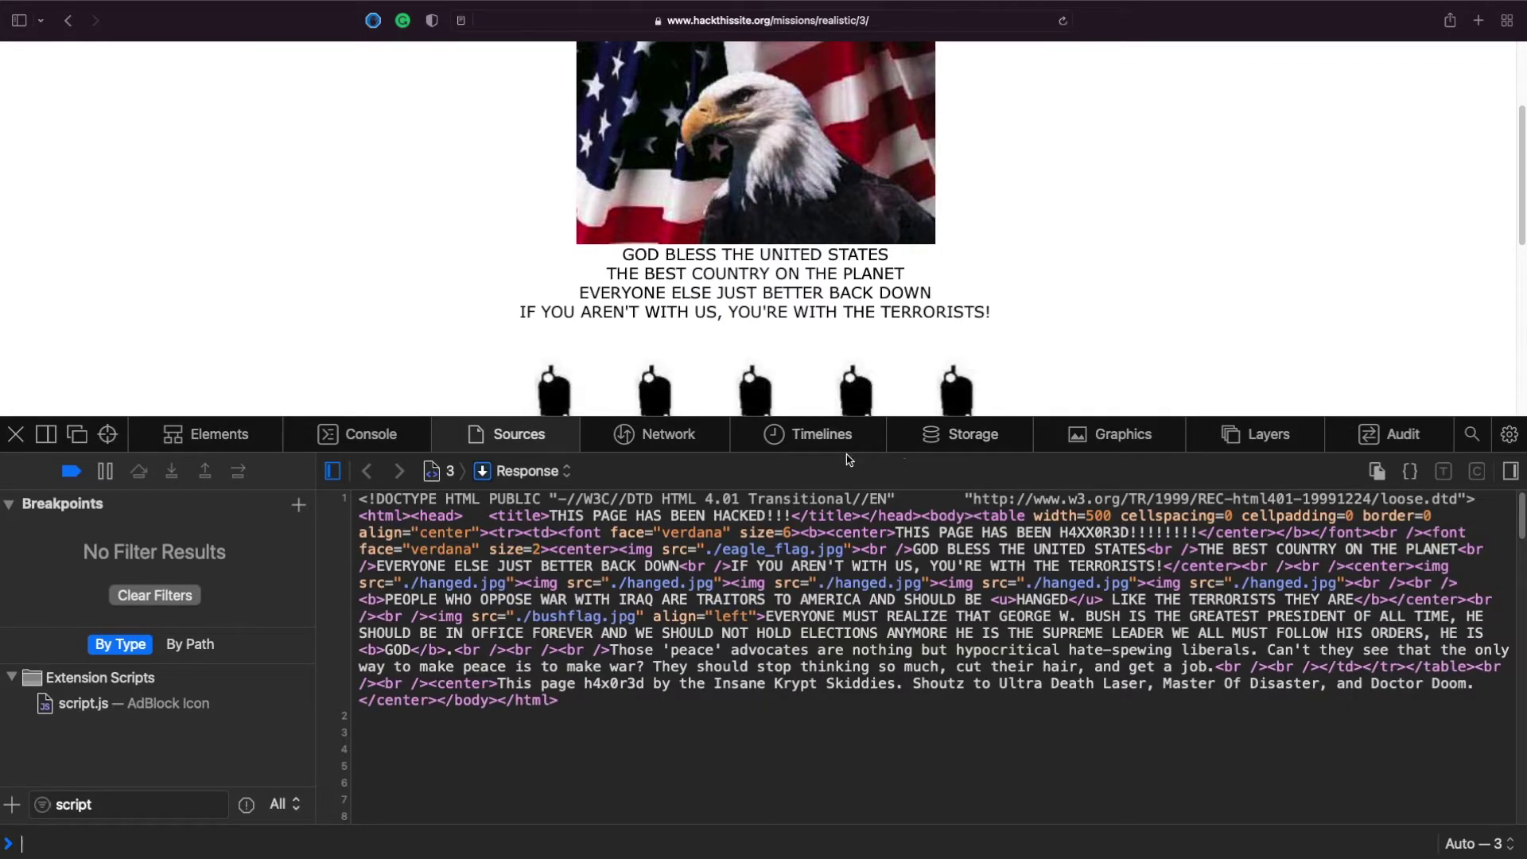
scroll(953, 681, "down", 10)
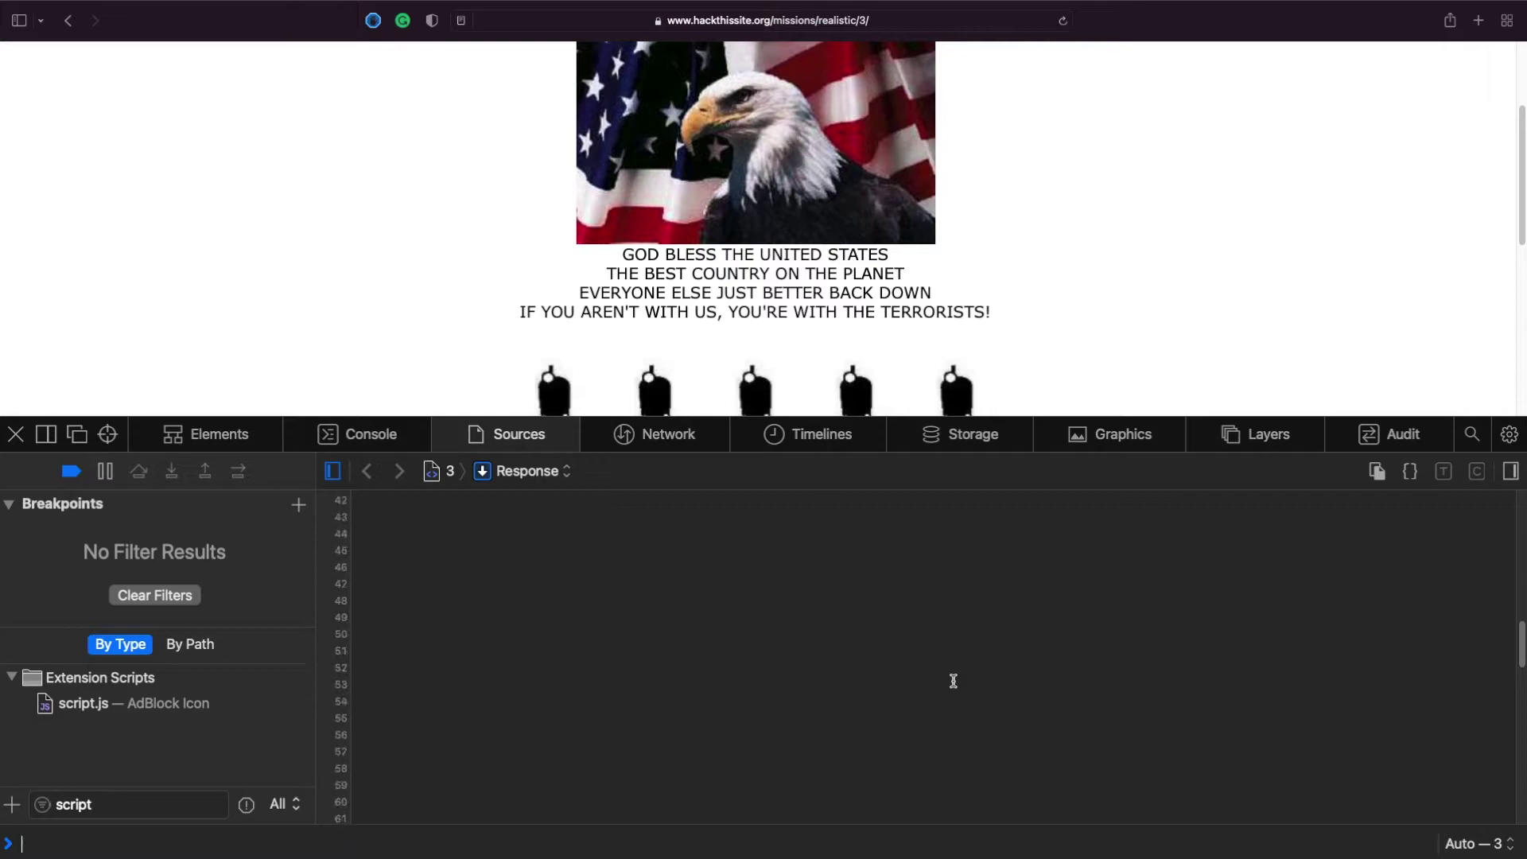
scroll(953, 680, "down", 10)
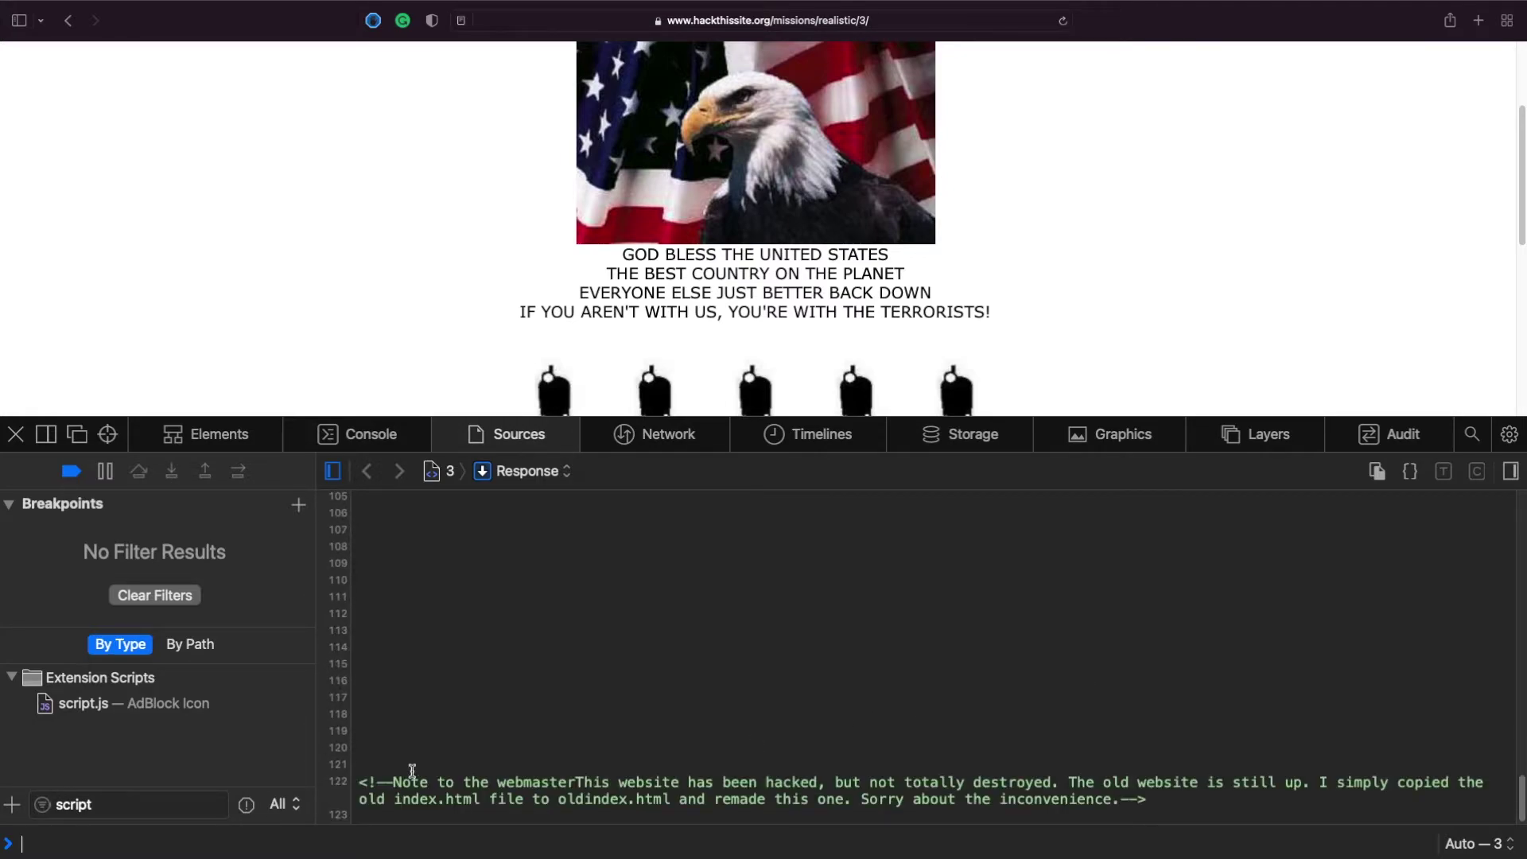
mouse_move(361, 781)
left_mouse_down()
mouse_move(404, 782)
mouse_move(363, 782)
mouse_move(389, 783)
left_mouse_up()
left_click(17, 433)
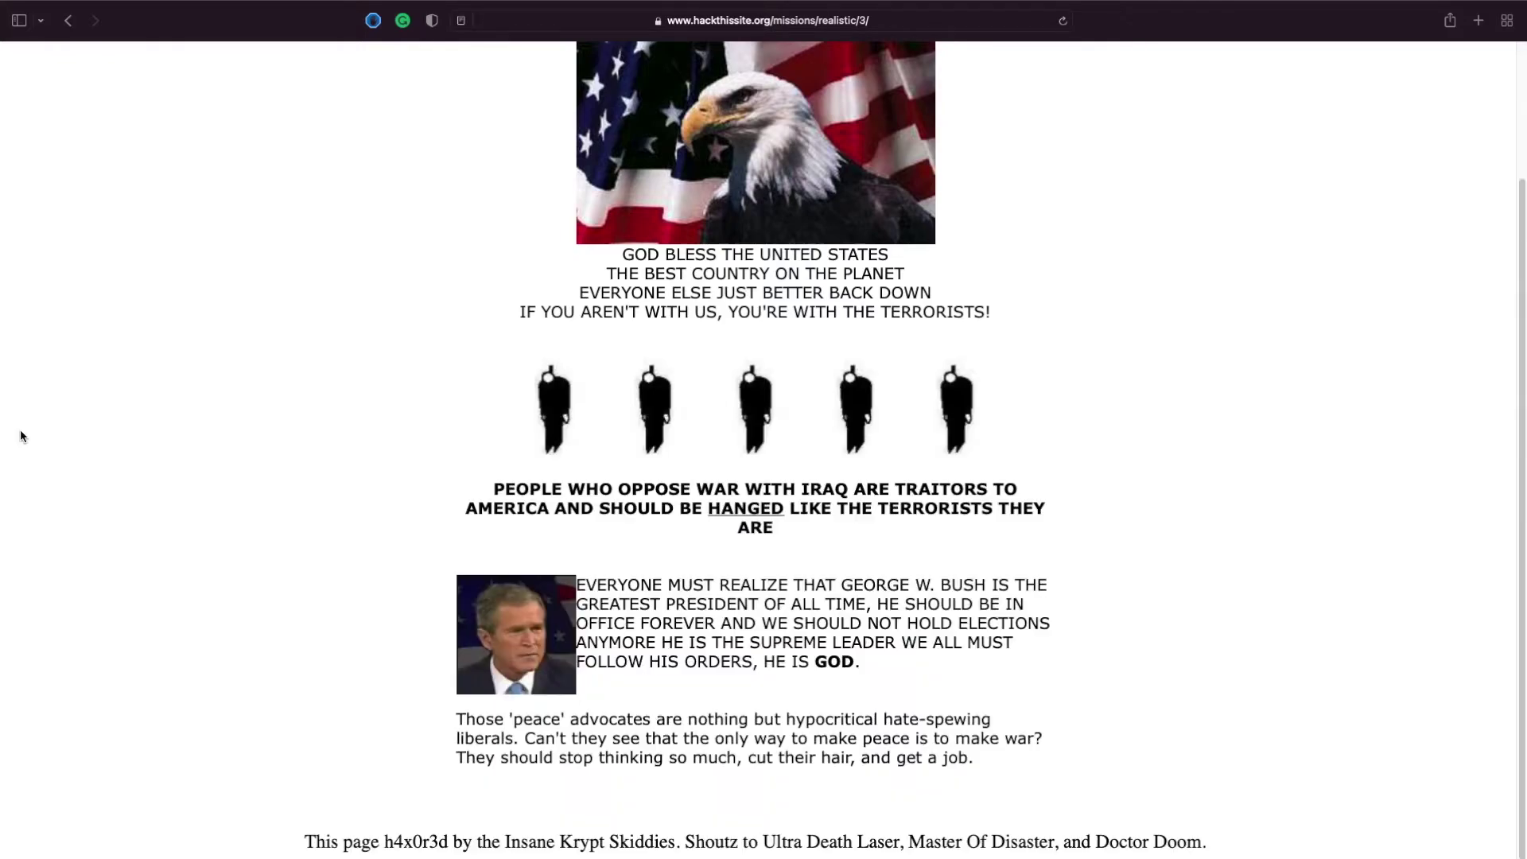
- Append oldindex.html to the mission address and load the old Peace Poetry homepage
left_click(916, 43)
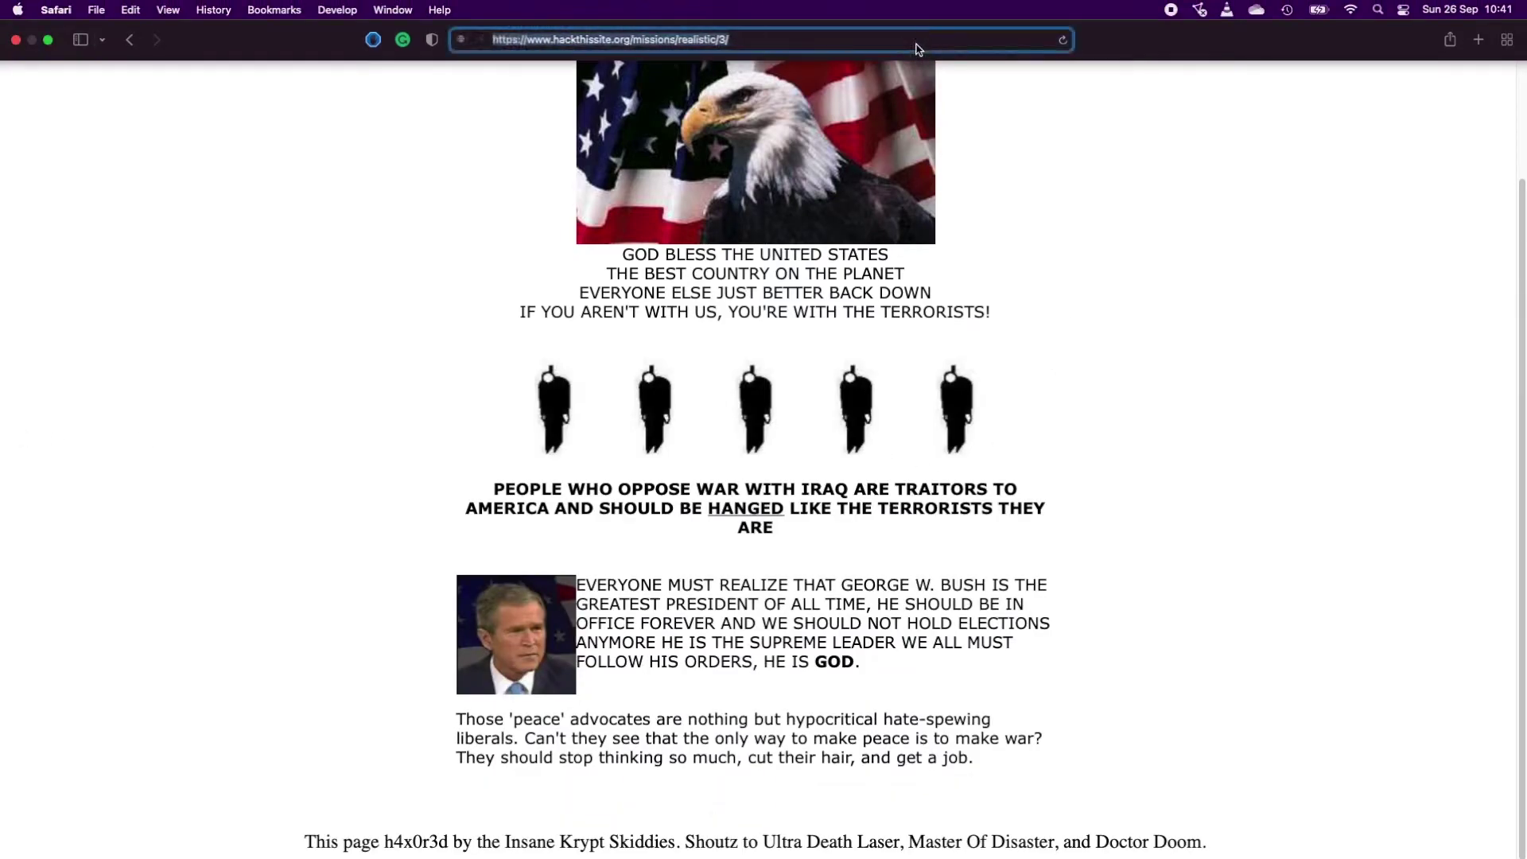
left_click(890, 37)
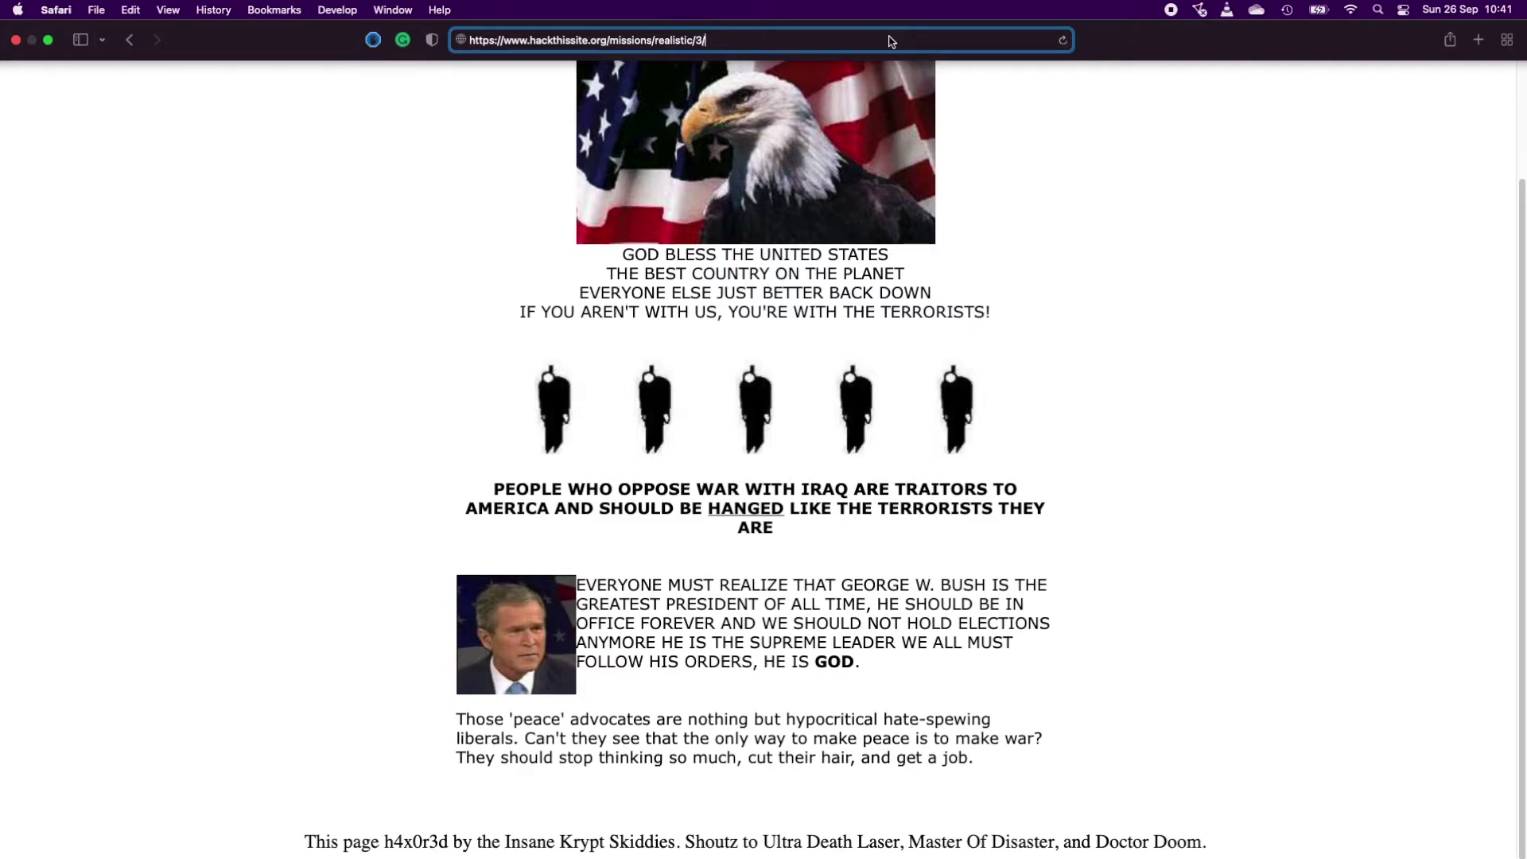
type("oldin")
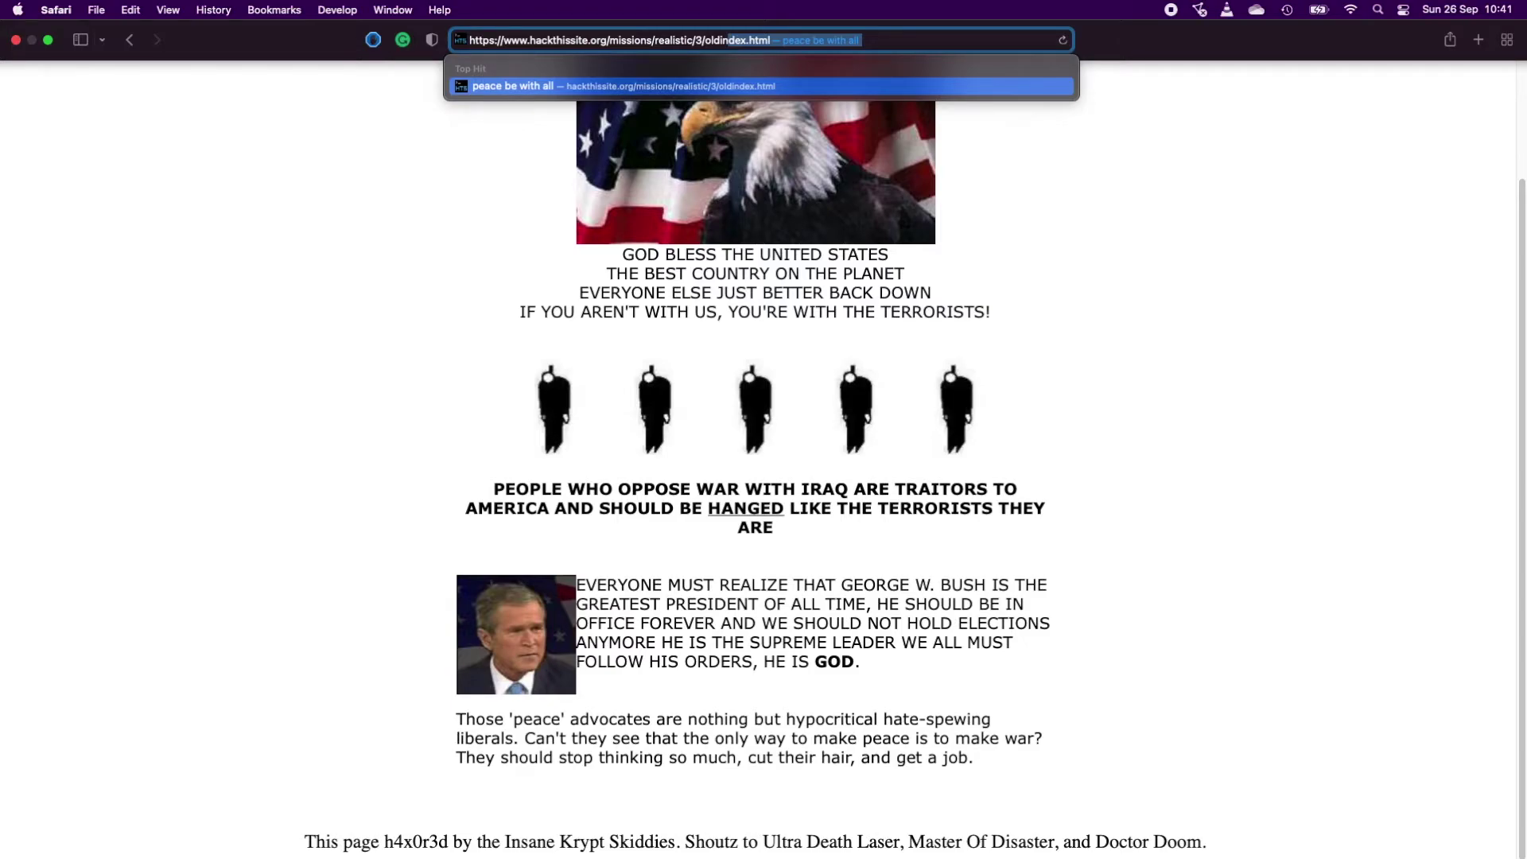
key("Return")
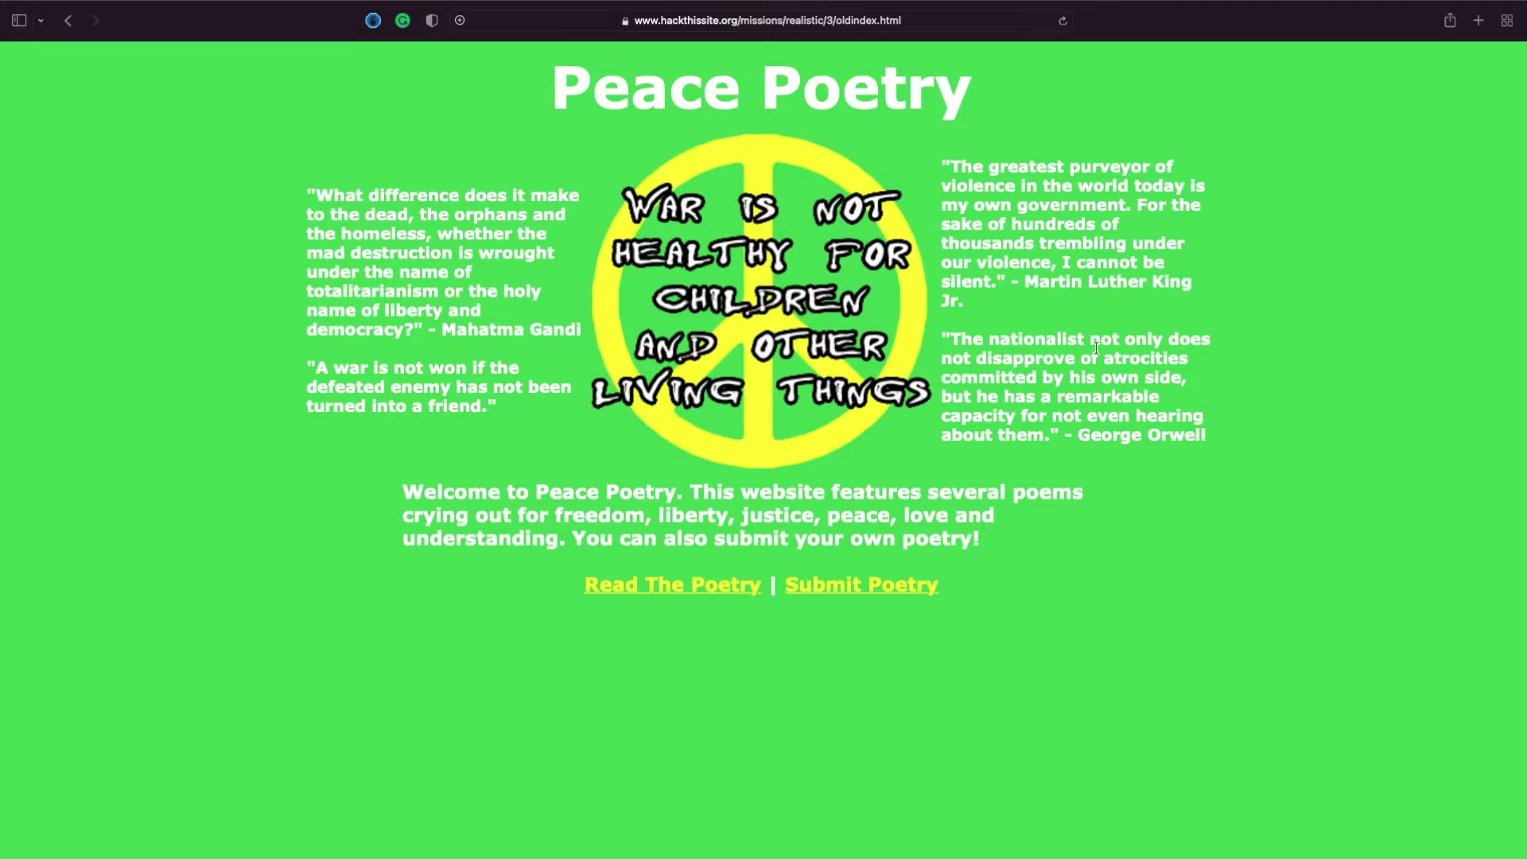
- Open the "Hacker" poem from the poetry list, inspect the name parameter in its address, and return to the list
left_click(684, 589)
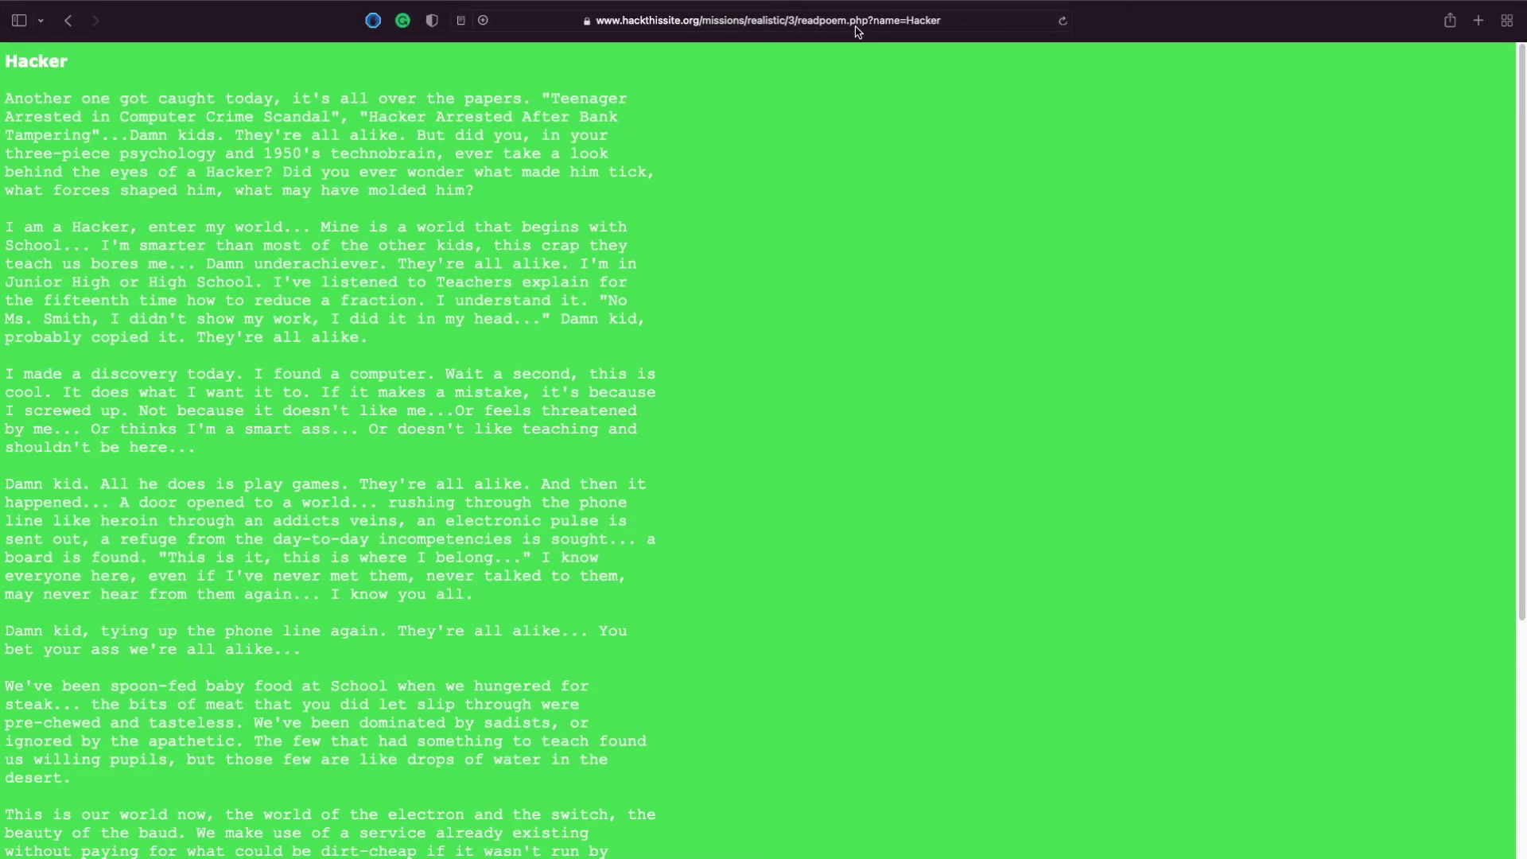
mouse_move(874, 3)
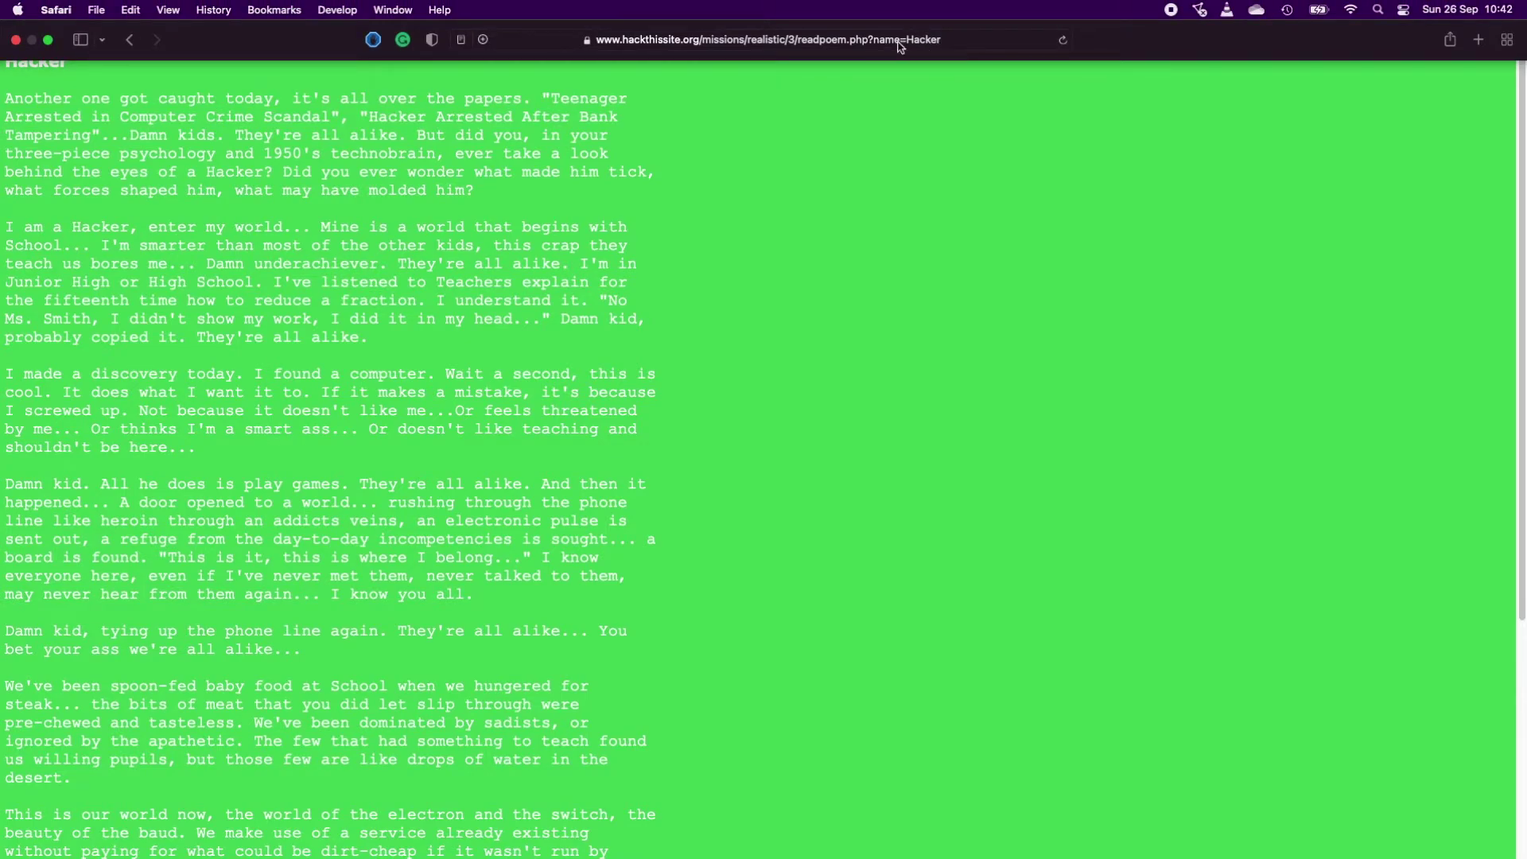
left_click(943, 44)
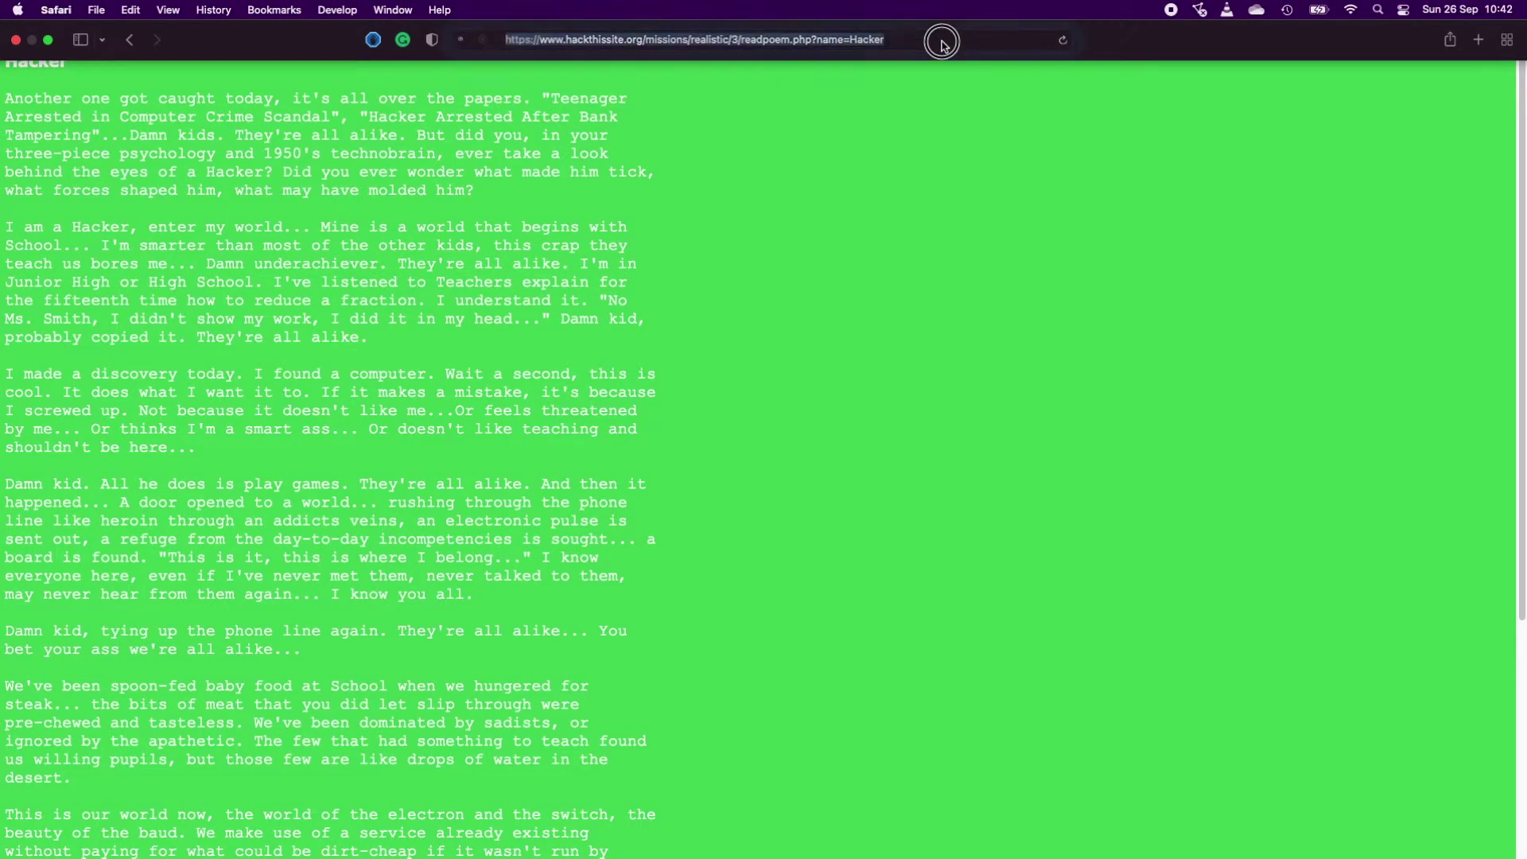
left_click(869, 41)
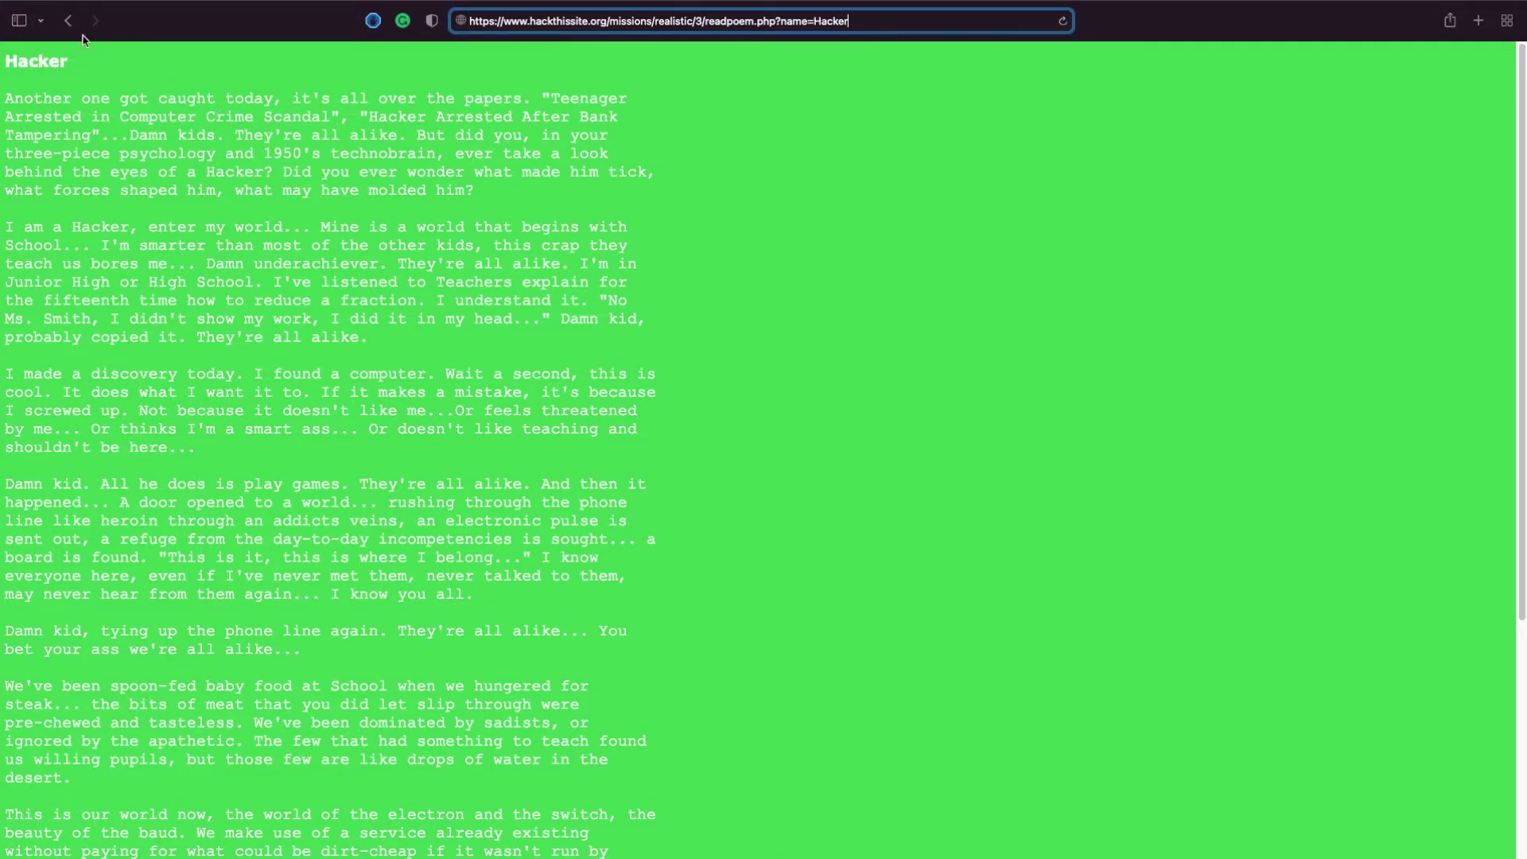
left_click(69, 21)
- View the poems "Images of an Impending War" and "The Idiot", and return to the old homepage
left_click(614, 132)
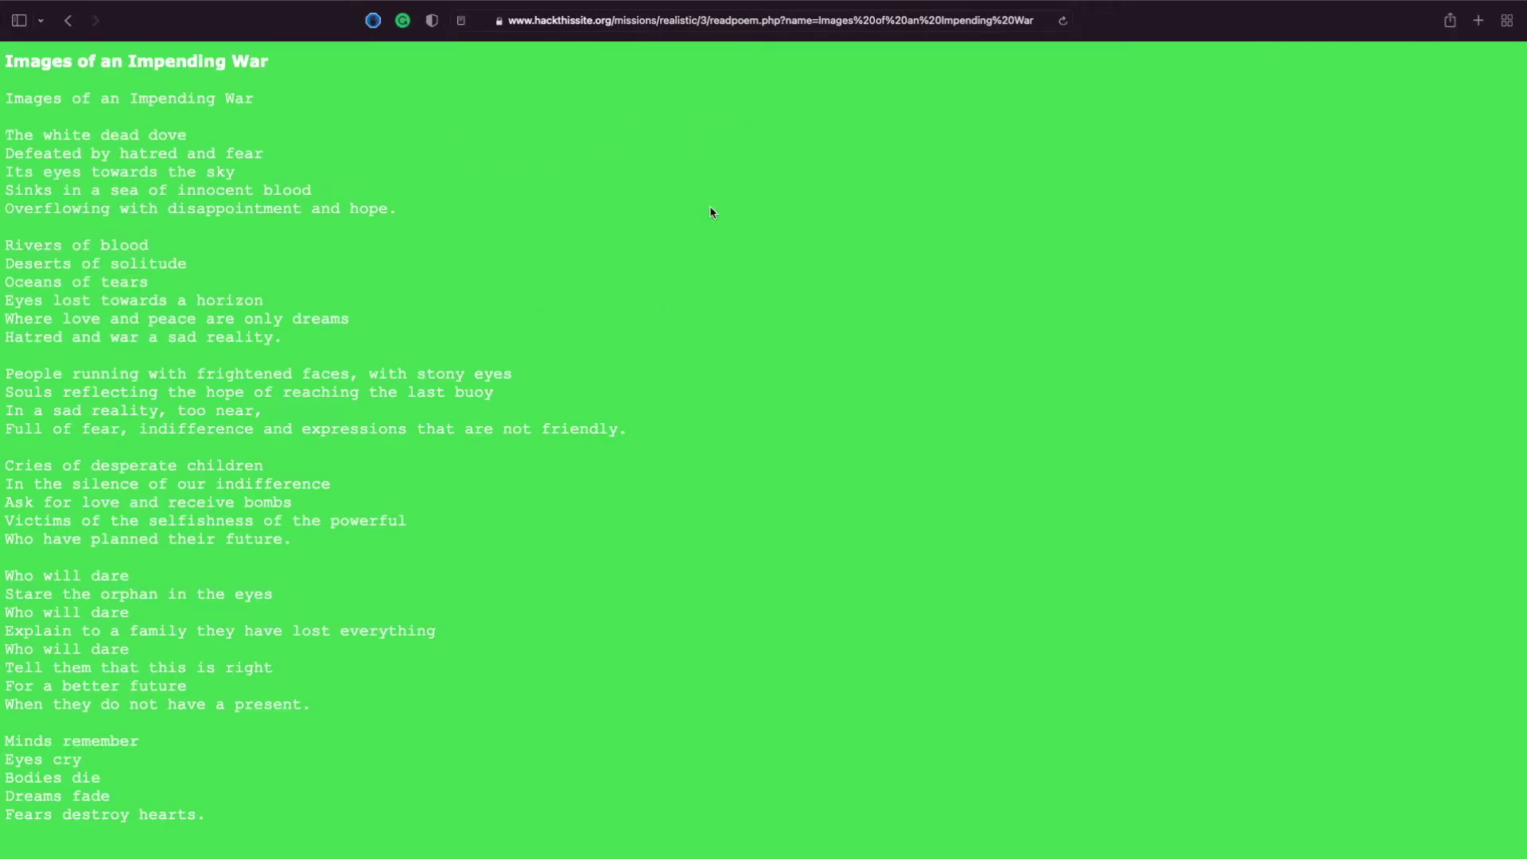
left_click(71, 22)
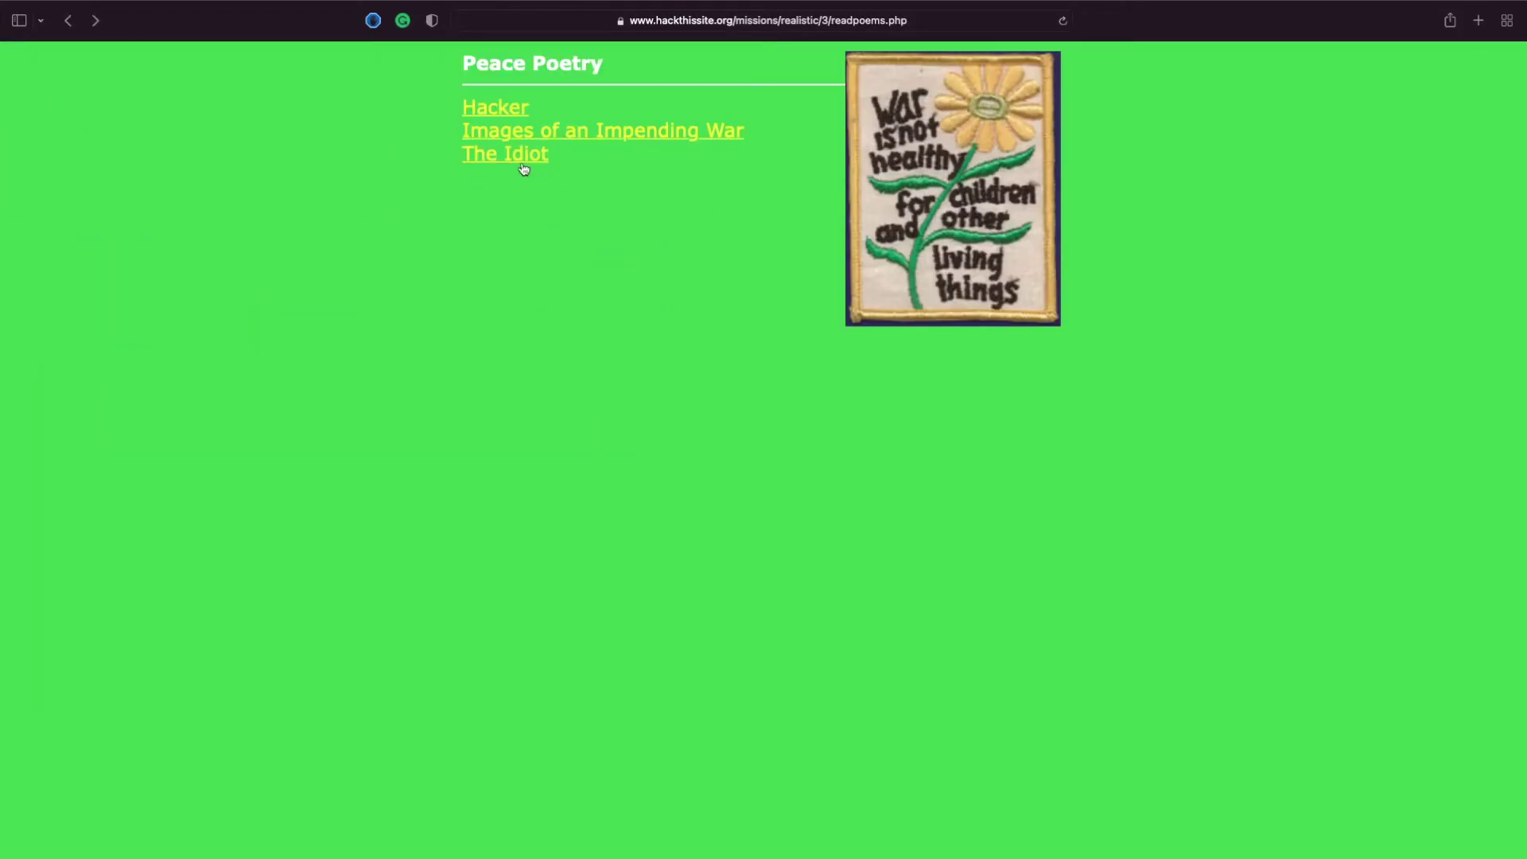
left_click(528, 162)
left_click(67, 24)
left_click(68, 21)
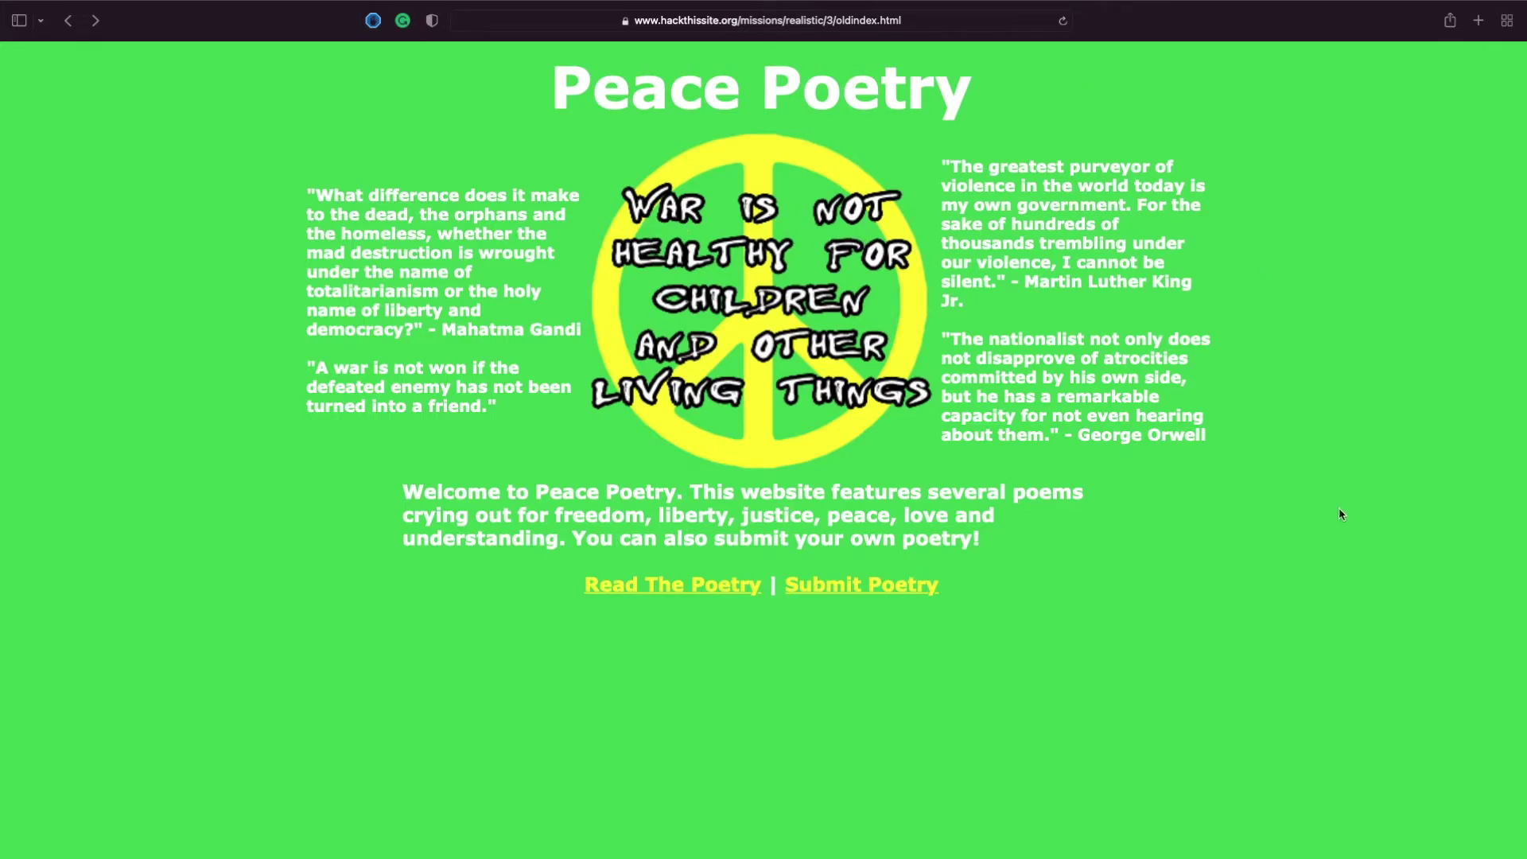
- Submit a poem named "test" with the text "test" through the poetry submission form, and return to the old homepage
left_click(871, 586)
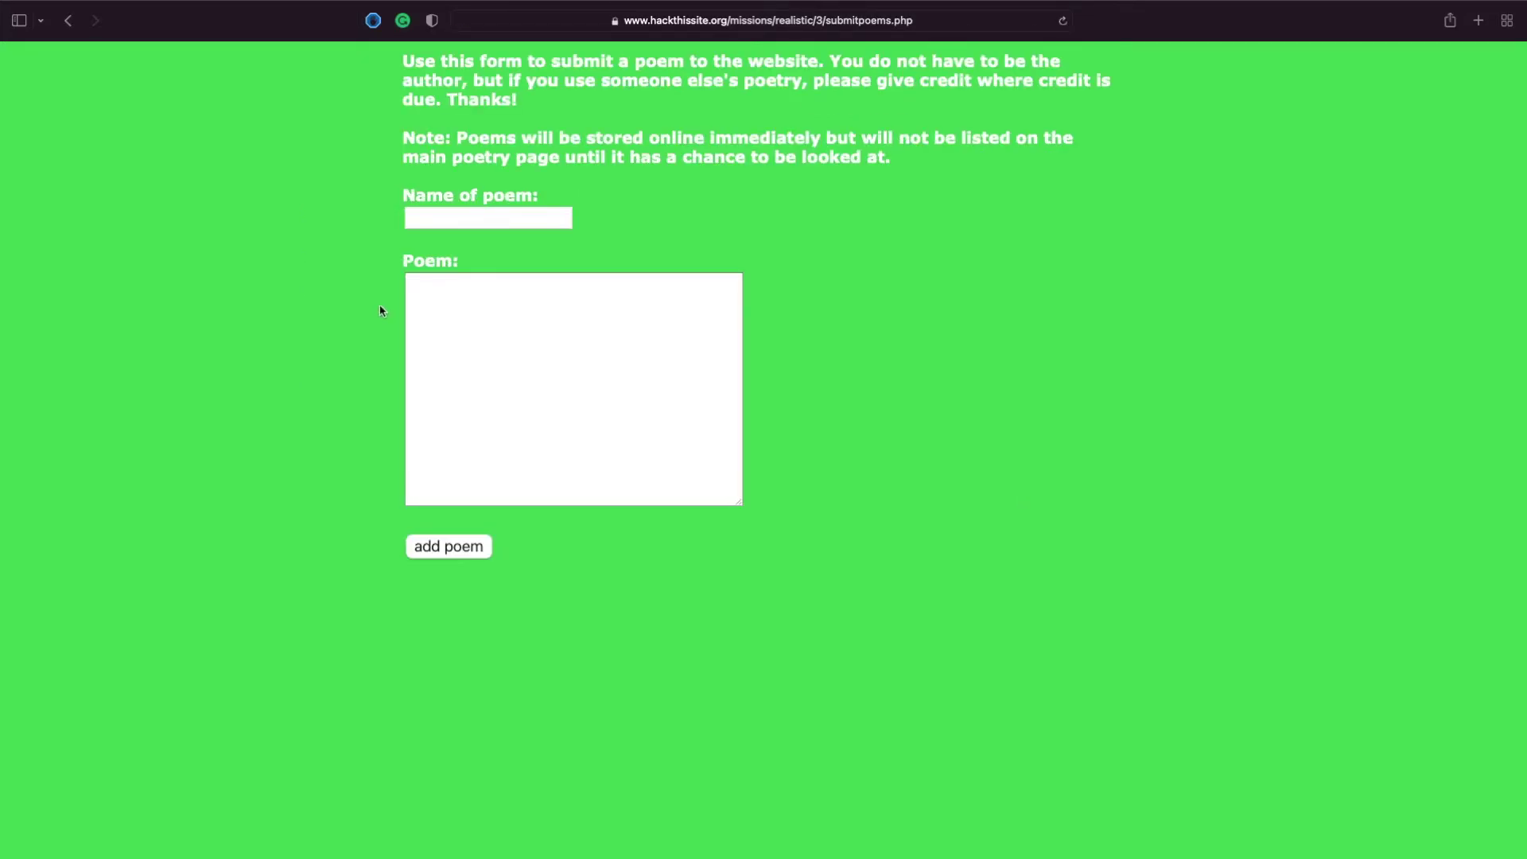
left_click(487, 215)
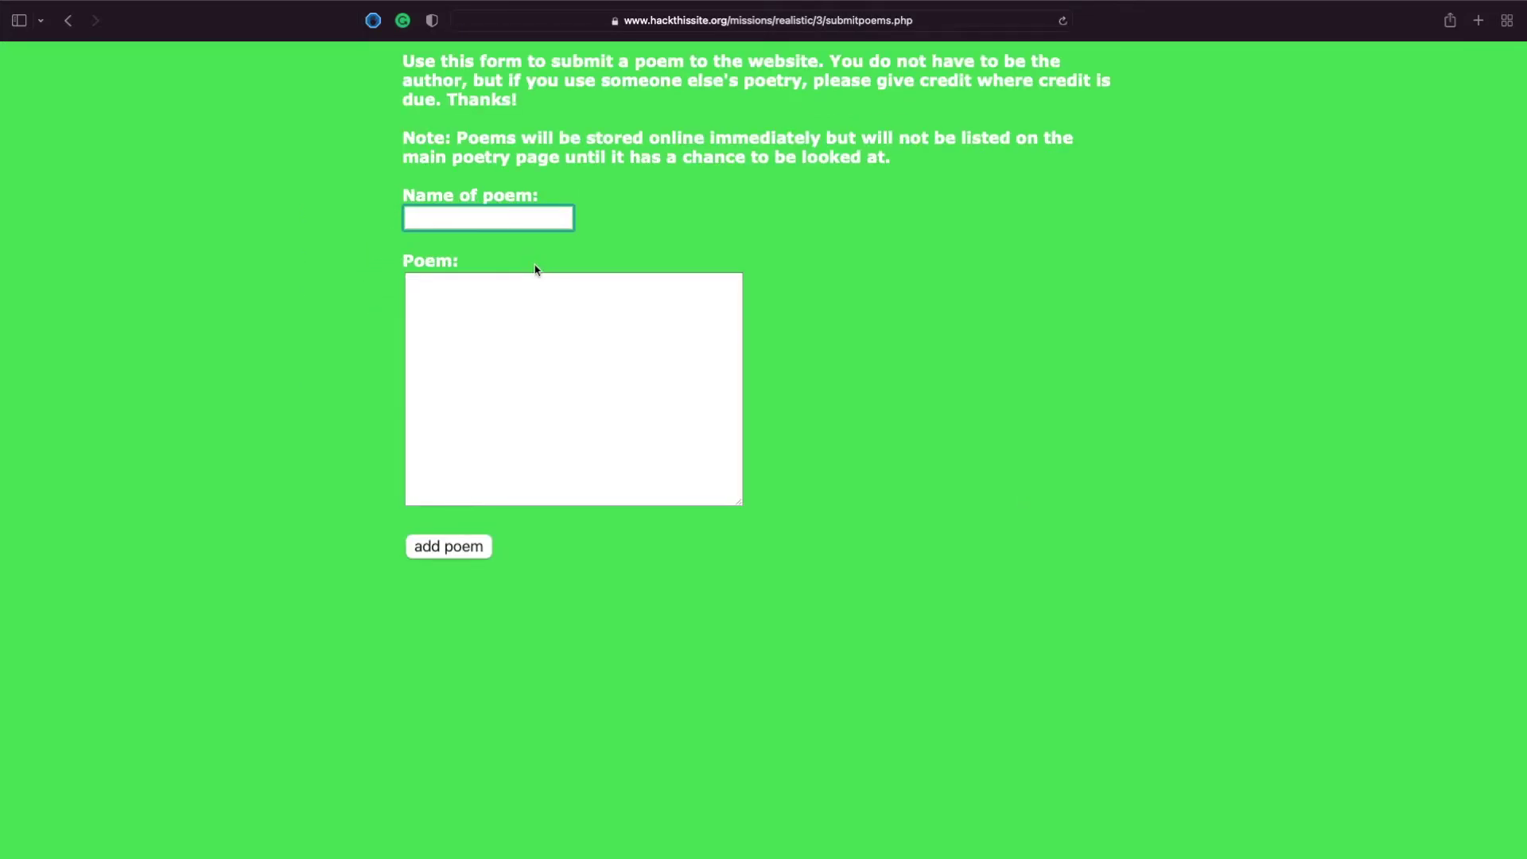
type("test")
left_click(545, 344)
type("test")
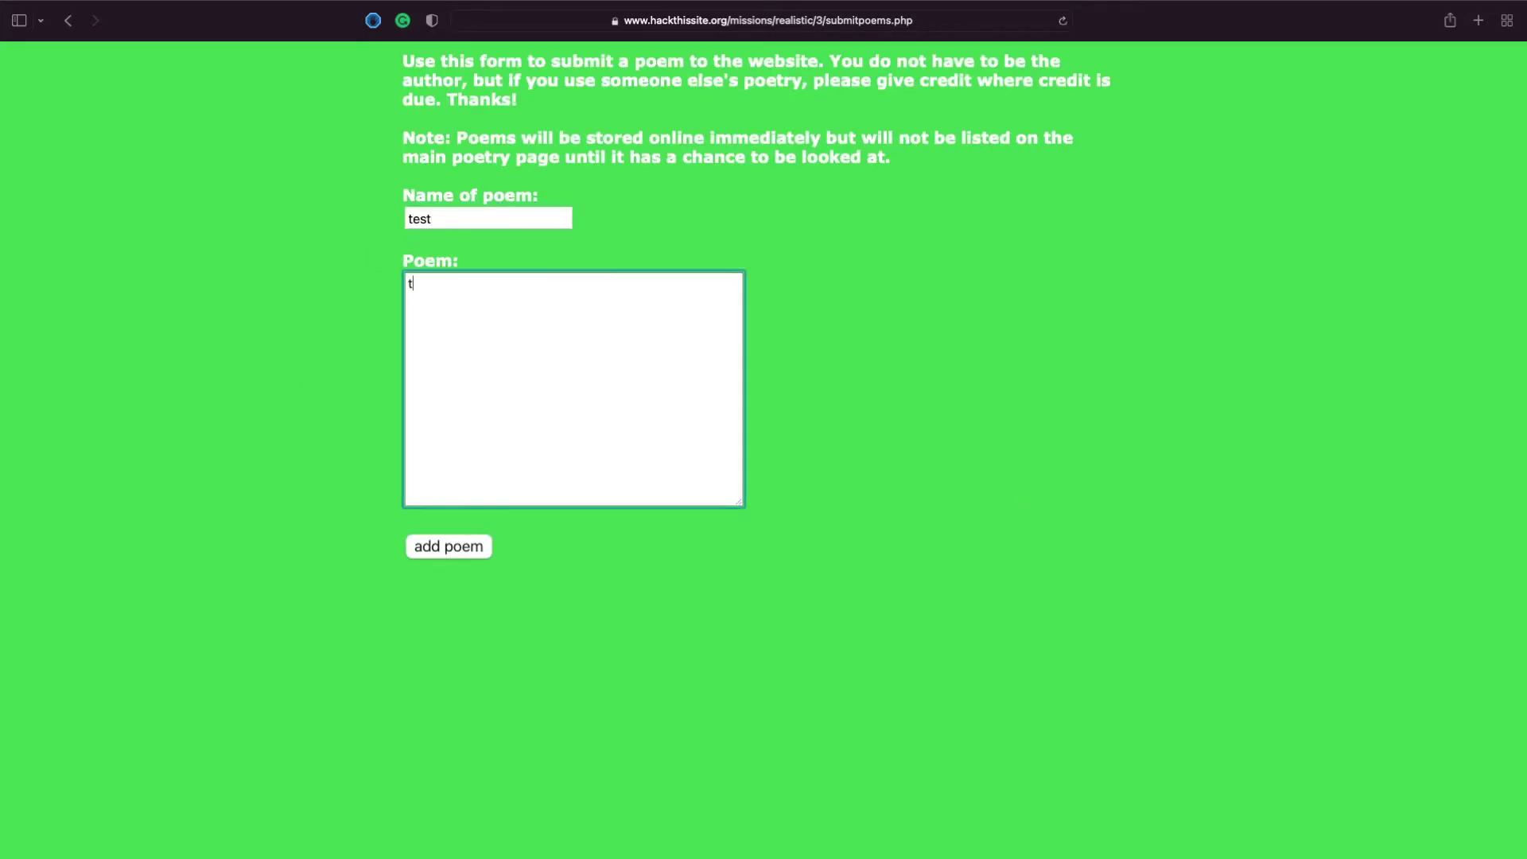
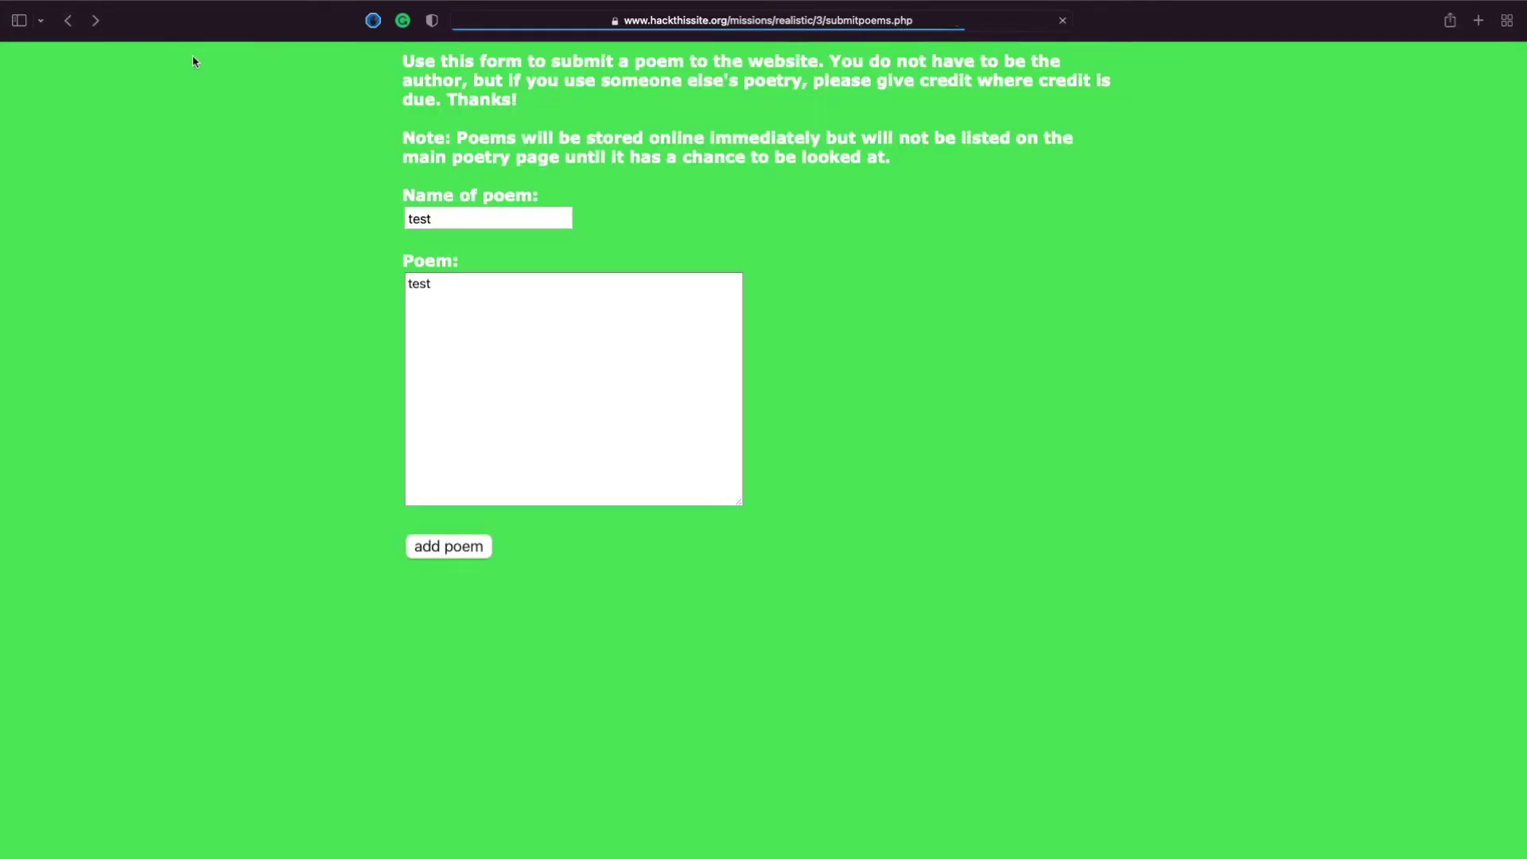
left_click(66, 23)
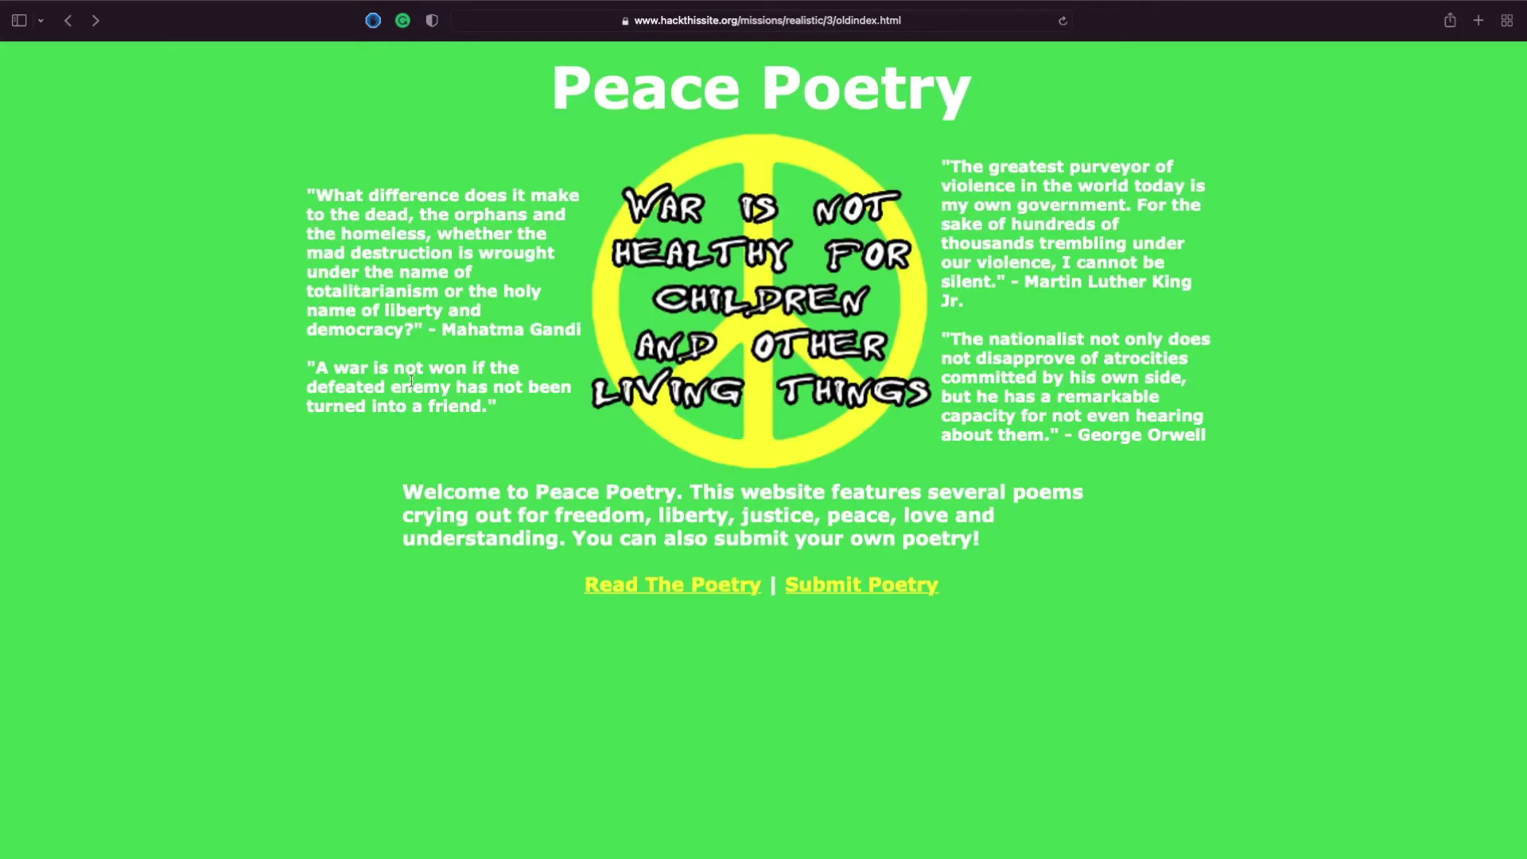
- Show the page source of oldindex.html, select all of its code, and close the inspector
right_click(323, 455)
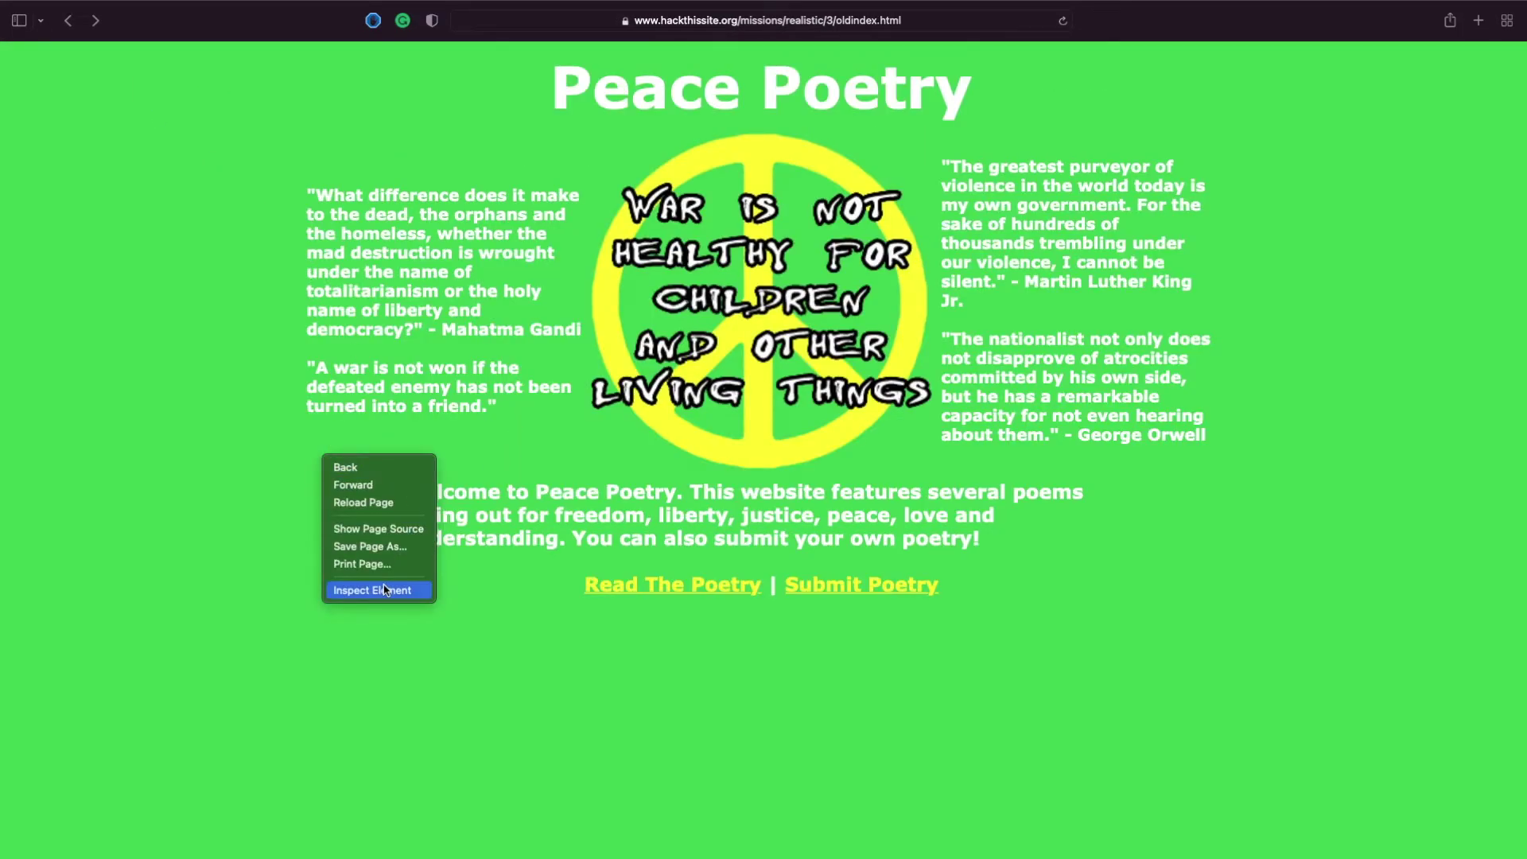
left_click(379, 529)
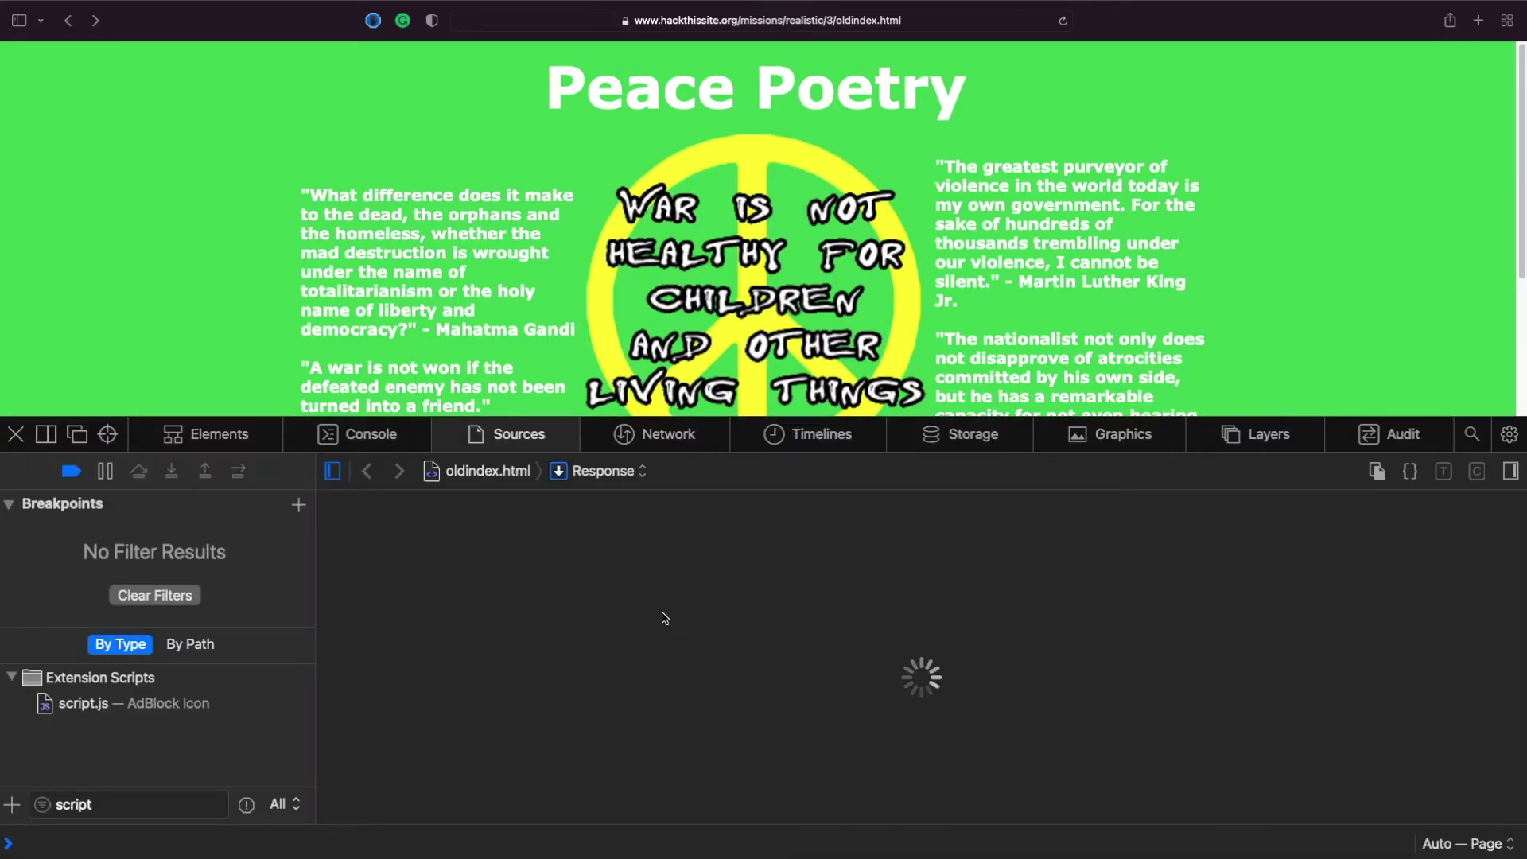
left_click(676, 621)
key("super+a")
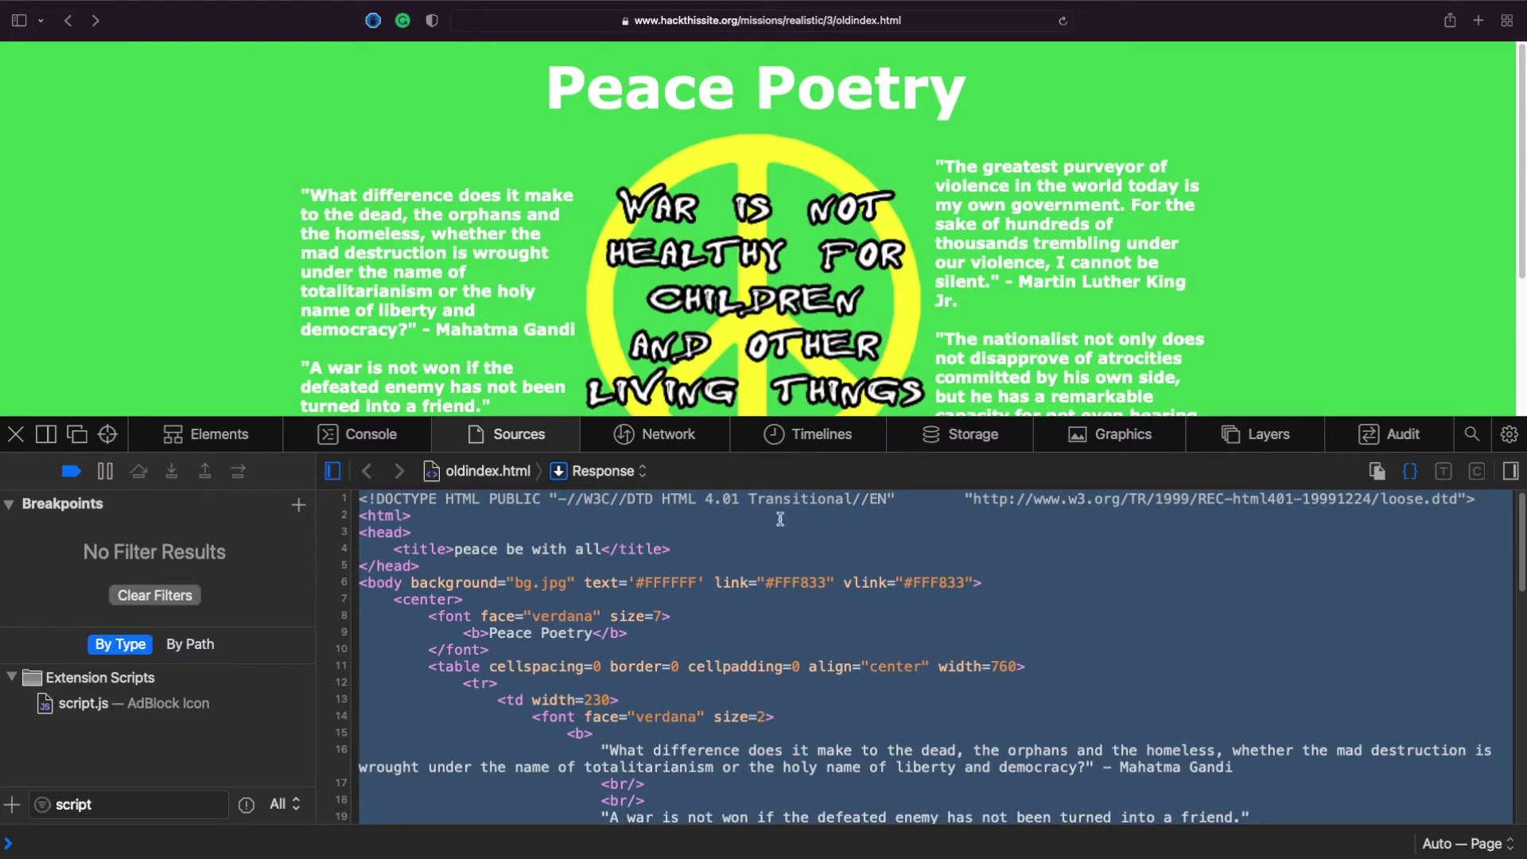
left_click(1276, 385)
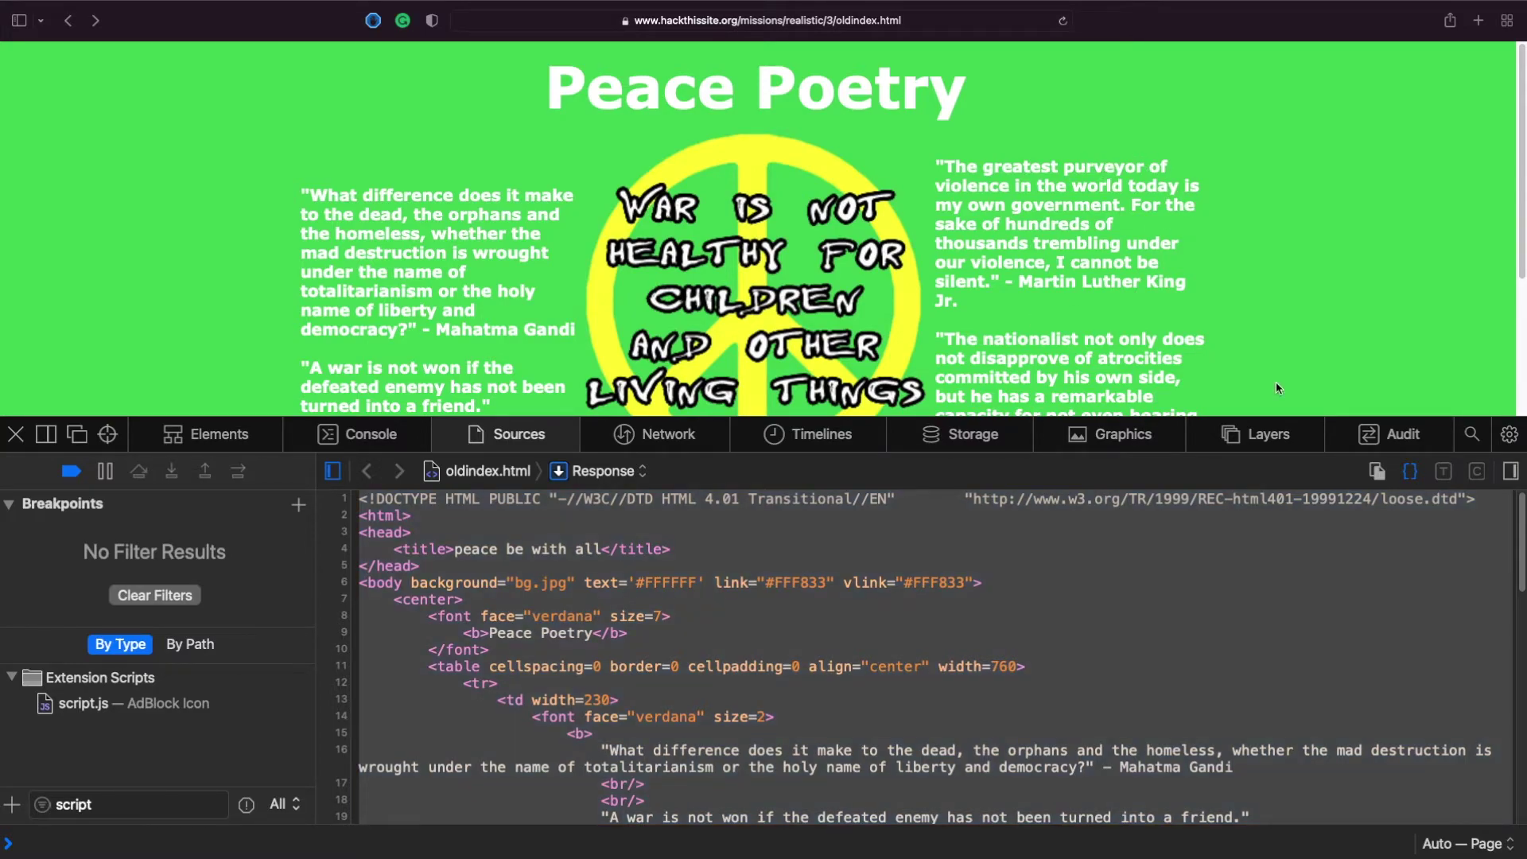
left_click(16, 433)
- Open the poetry submission form from the old homepage
left_click(803, 595)
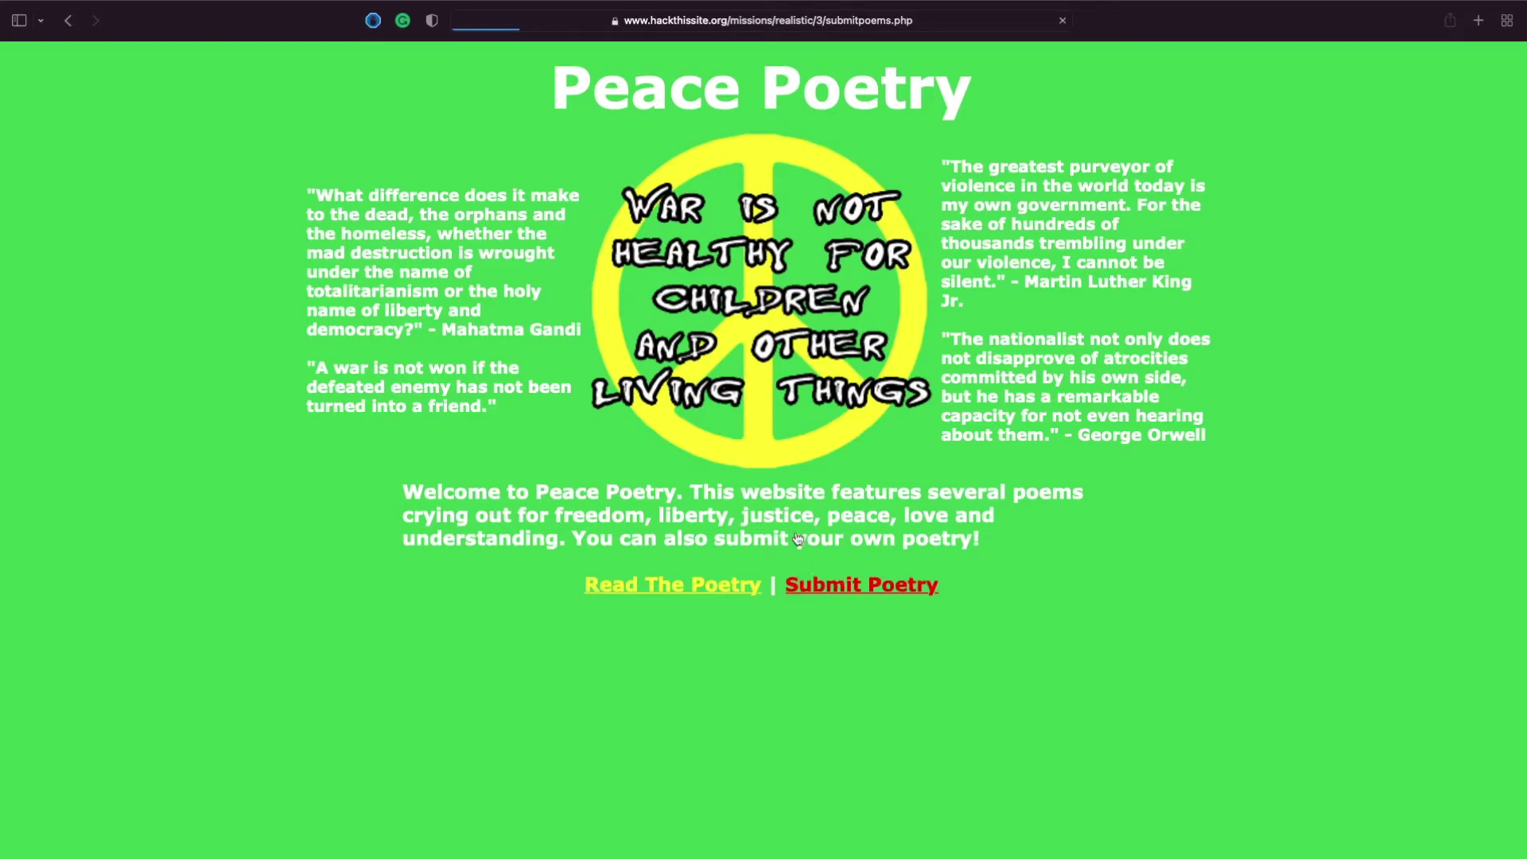